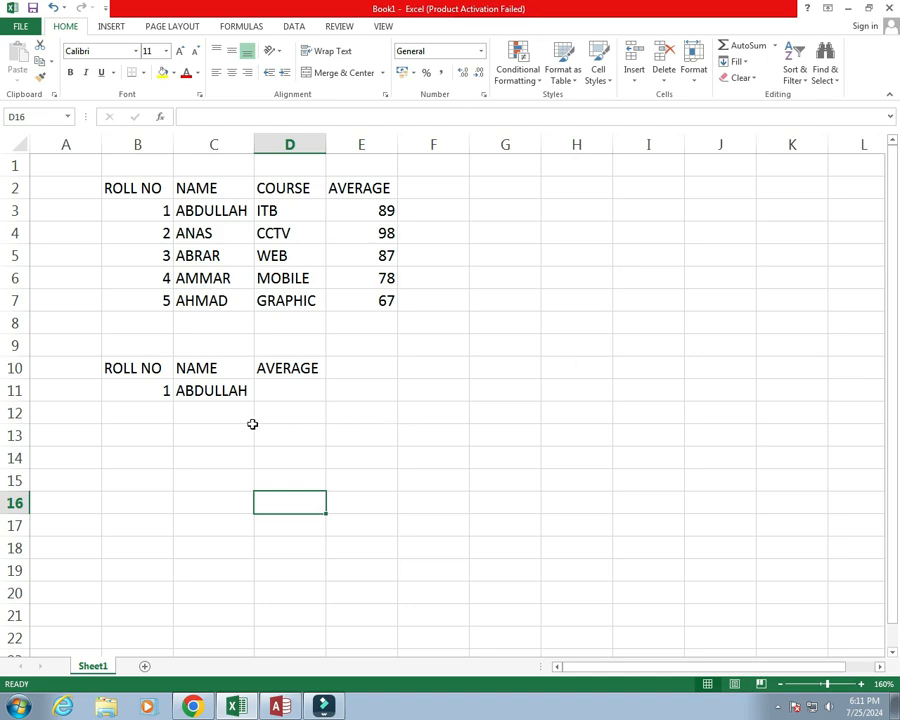
{"action": "left_click_drag", "start_coordinate": [133, 208], "coordinate": [224, 288]}
{"action": "left_click_drag", "start_coordinate": [370, 366], "coordinate": [716, 403]}
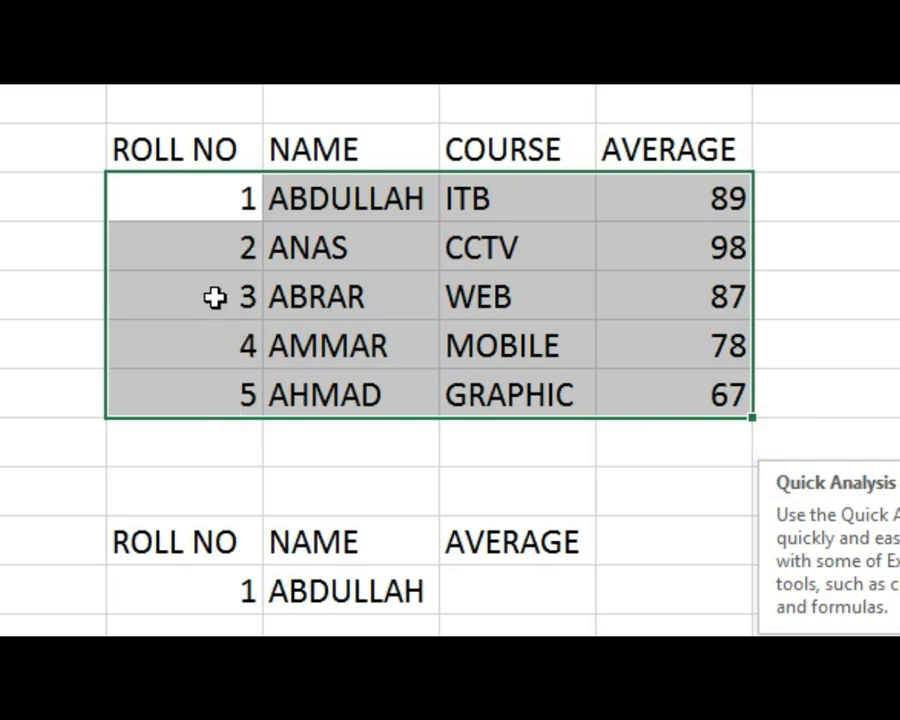
{"action": "left_click", "coordinate": [473, 590]}
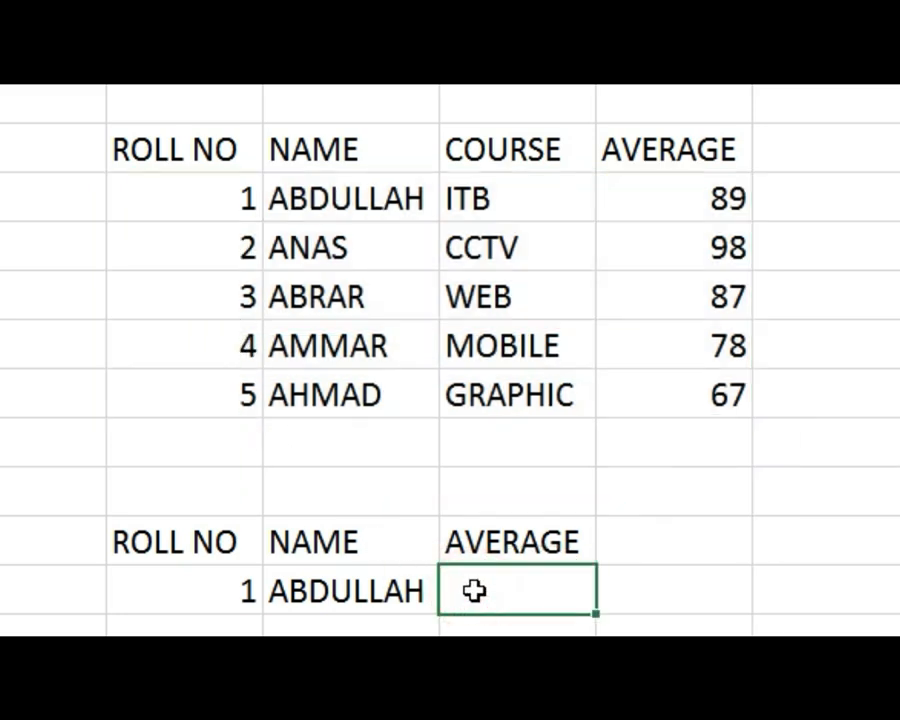
{"action": "left_click", "coordinate": [185, 596]}
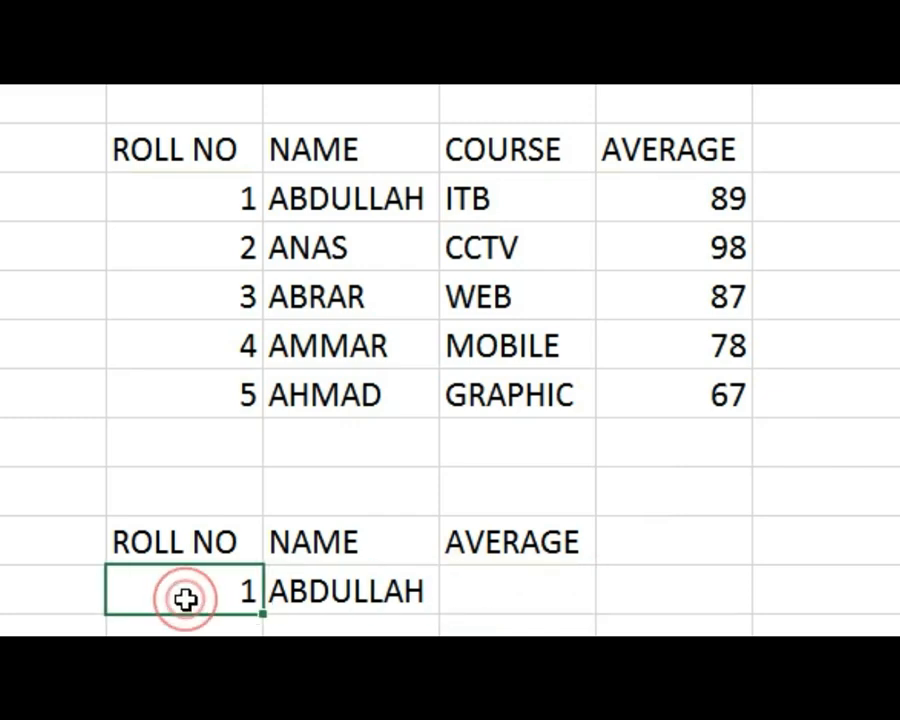
Start a VLOOKUP formula in cell D11, under the AVERAGE heading of the lower lookup table.
{"action": "left_click", "coordinate": [486, 593]}
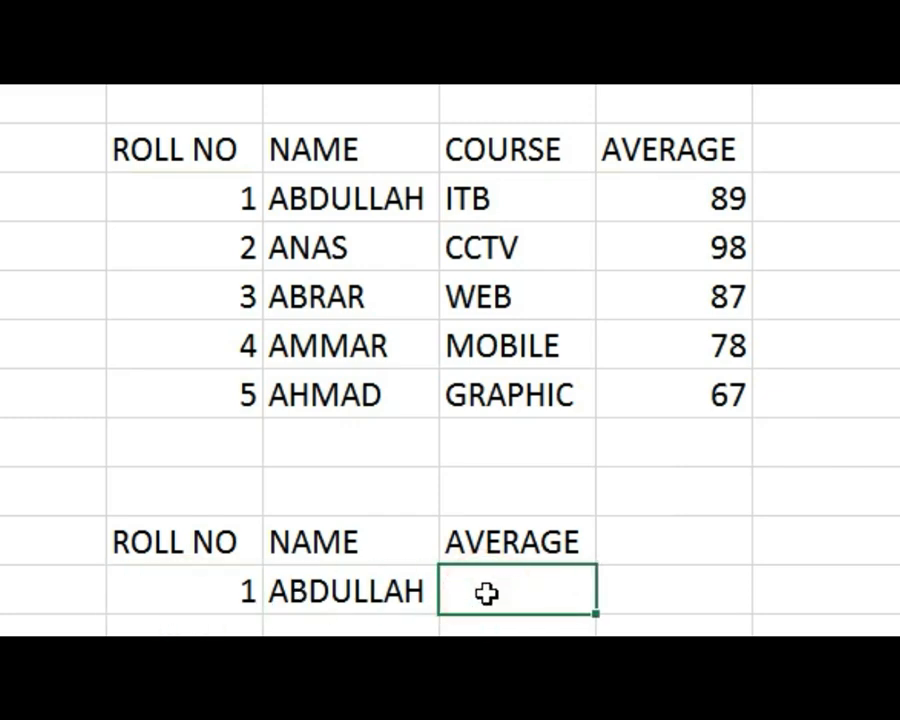
{"action": "type", "text": "=VL"}
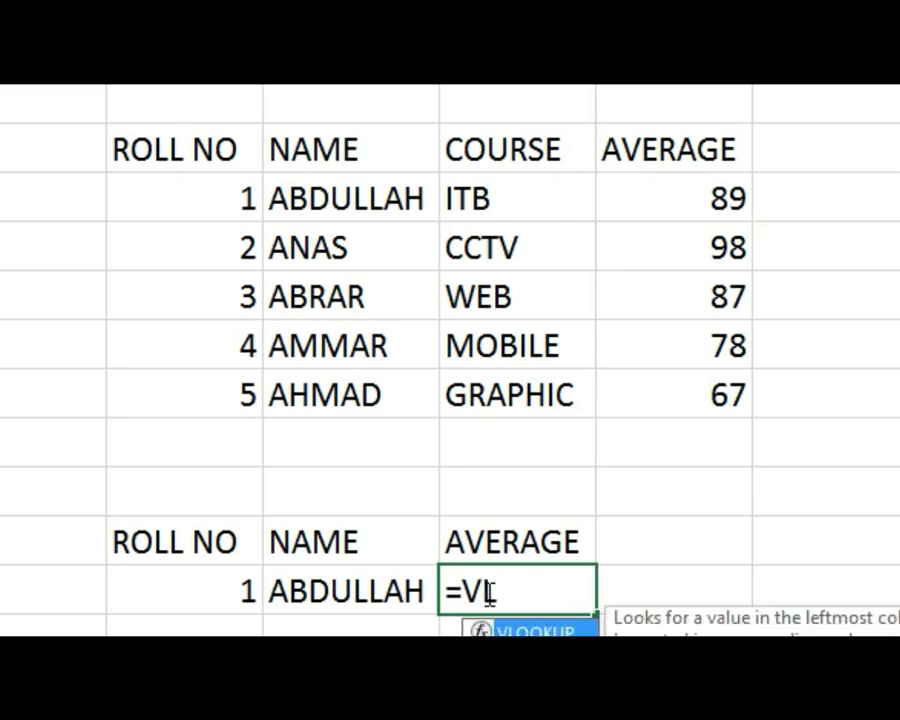
{"action": "key", "text": "Tab"}
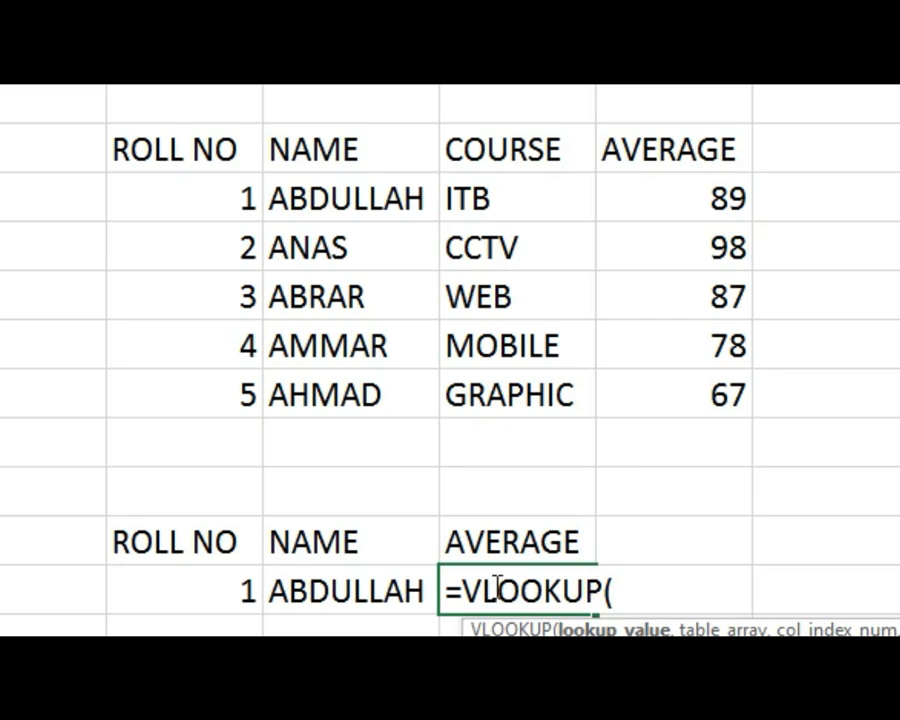
{"action": "left_click", "coordinate": [190, 589]}
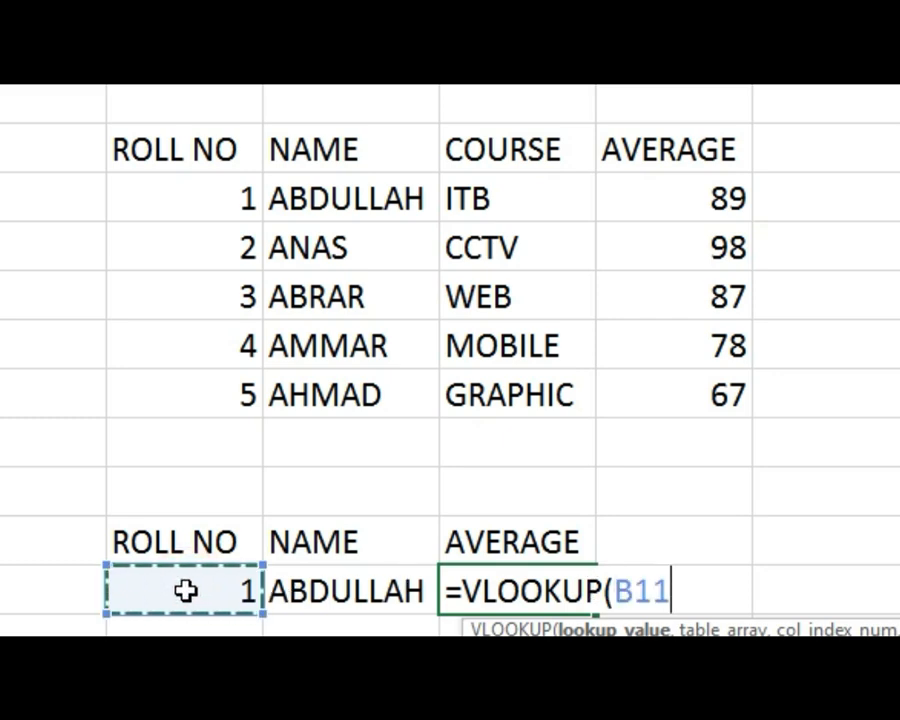
{"action": "left_click_drag", "start_coordinate": [200, 201], "coordinate": [645, 384]}
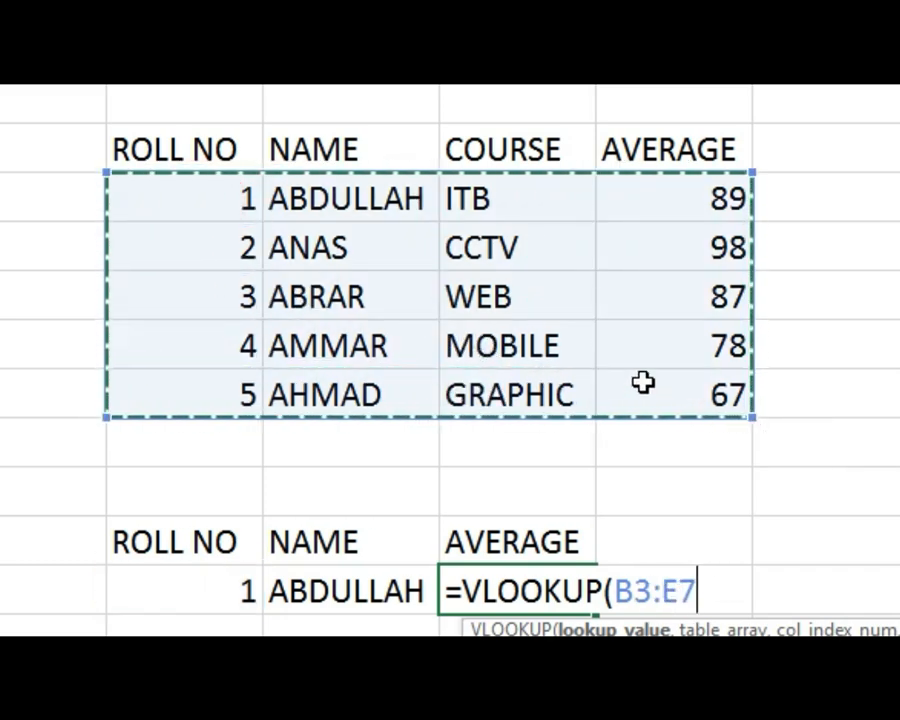
{"action": "type", "text": ","}
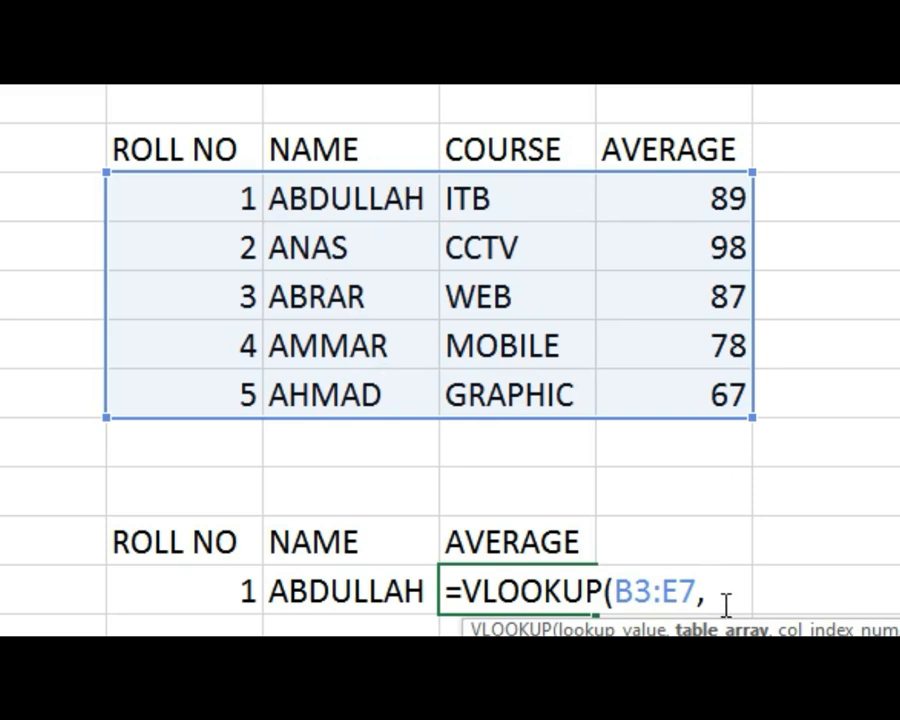
{"action": "type", "text": "4,0"}
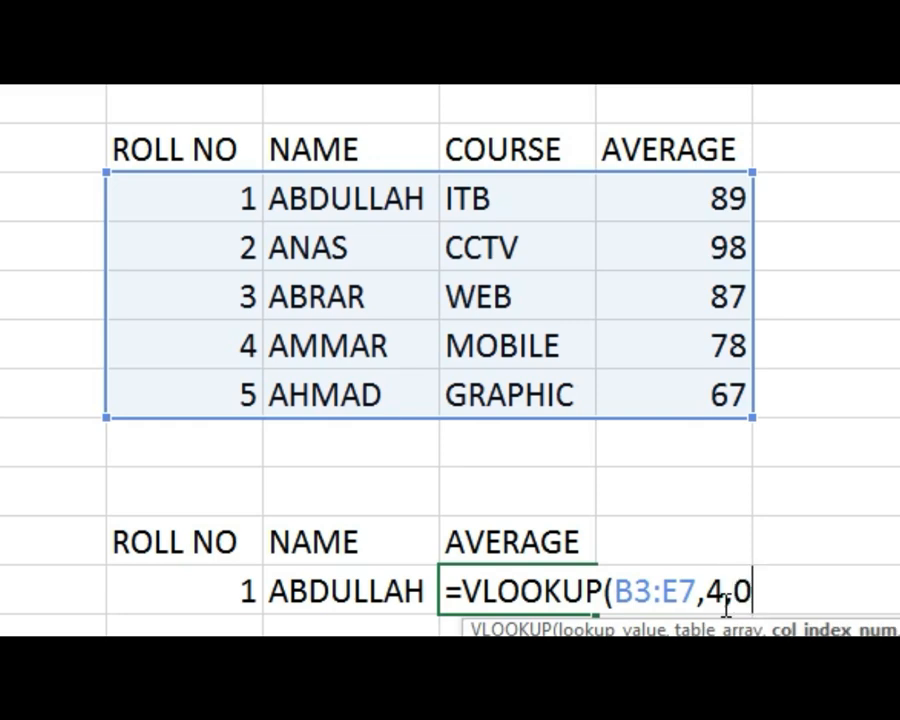
{"action": "type", "text": ")"}
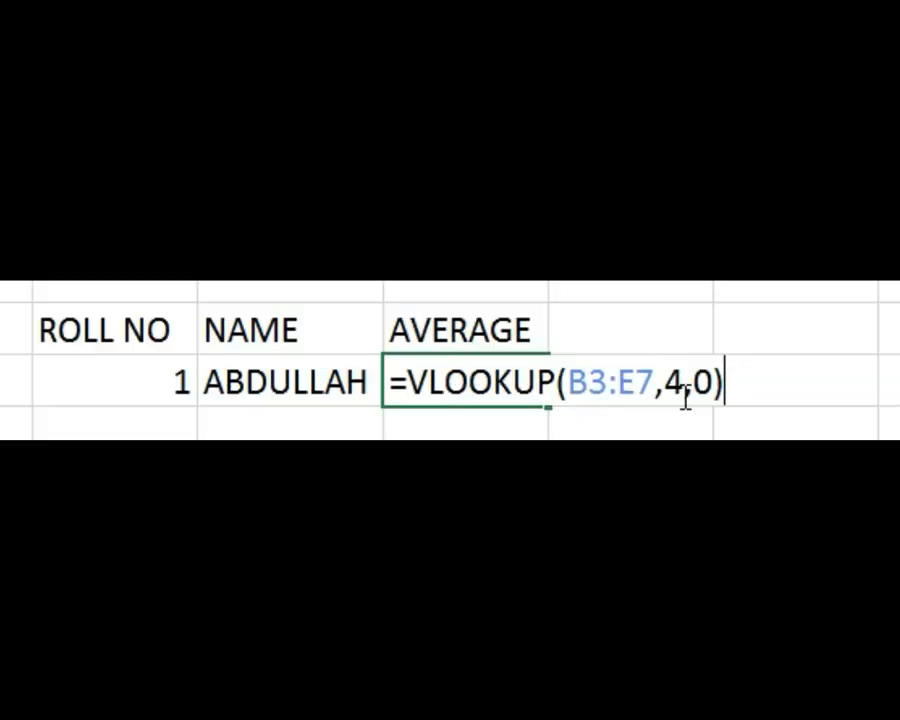
{"action": "key", "text": "BackSpace"}
{"action": "key", "text": "BackSpace"}
{"action": "key", "text": "BackSpace"}
{"action": "key", "text": "BackSpace"}
{"action": "key", "text": "BackSpace"}
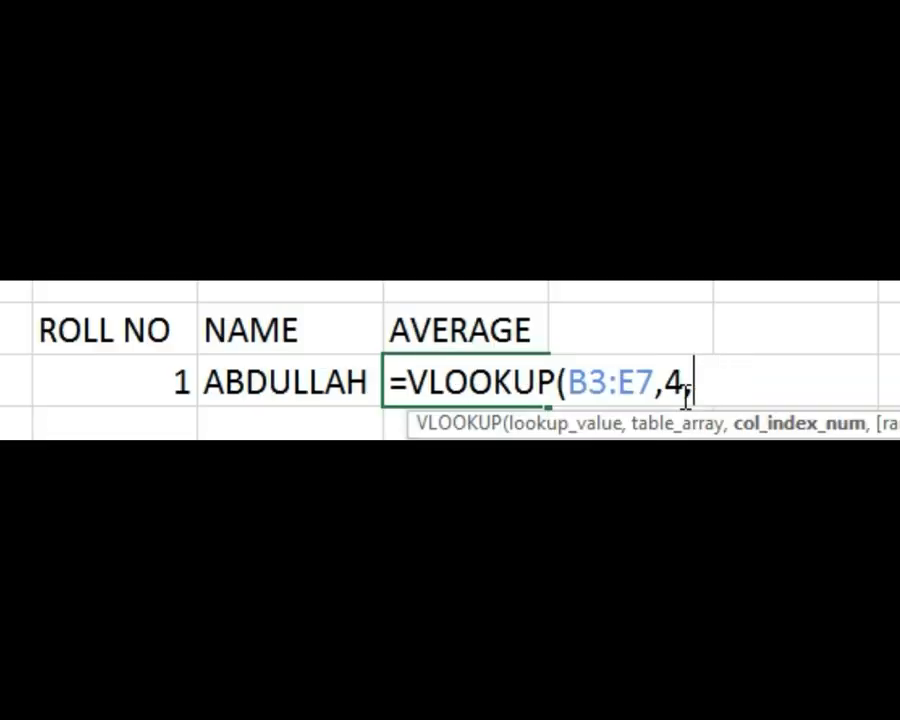
{"action": "key", "text": "BackSpace"}
{"action": "key", "text": "BackSpace"}
{"action": "key", "text": "BackSpace"}
{"action": "key", "text": "BackSpace"}
{"action": "key", "text": "BackSpace"}
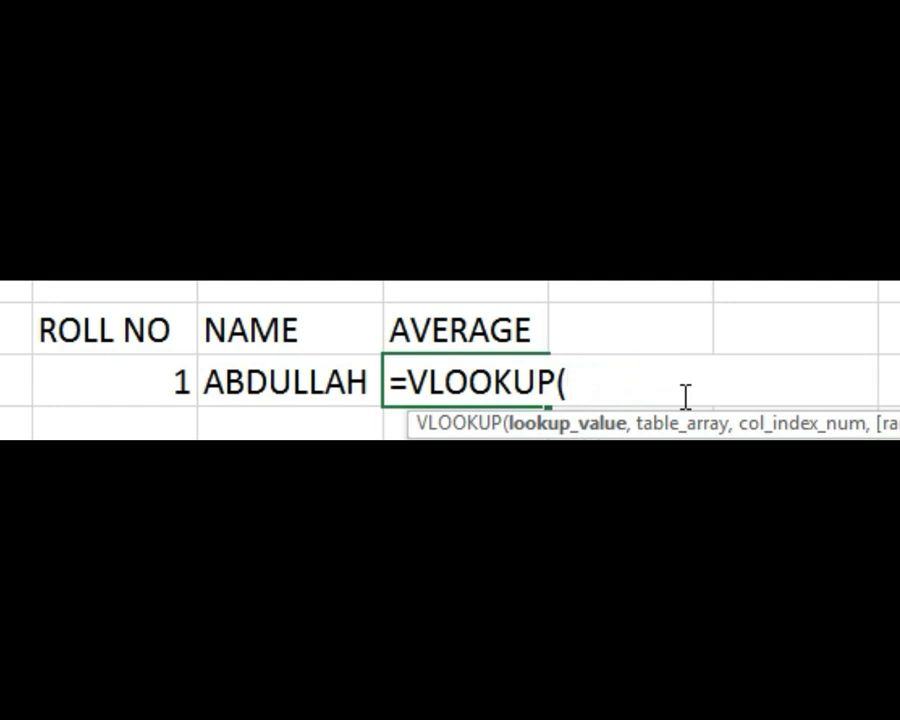
Complete the VLOOKUP in D11 with lookup value B11, table array B3:E7, column index 4 and exact match 0.
{"action": "left_click", "coordinate": [117, 382]}
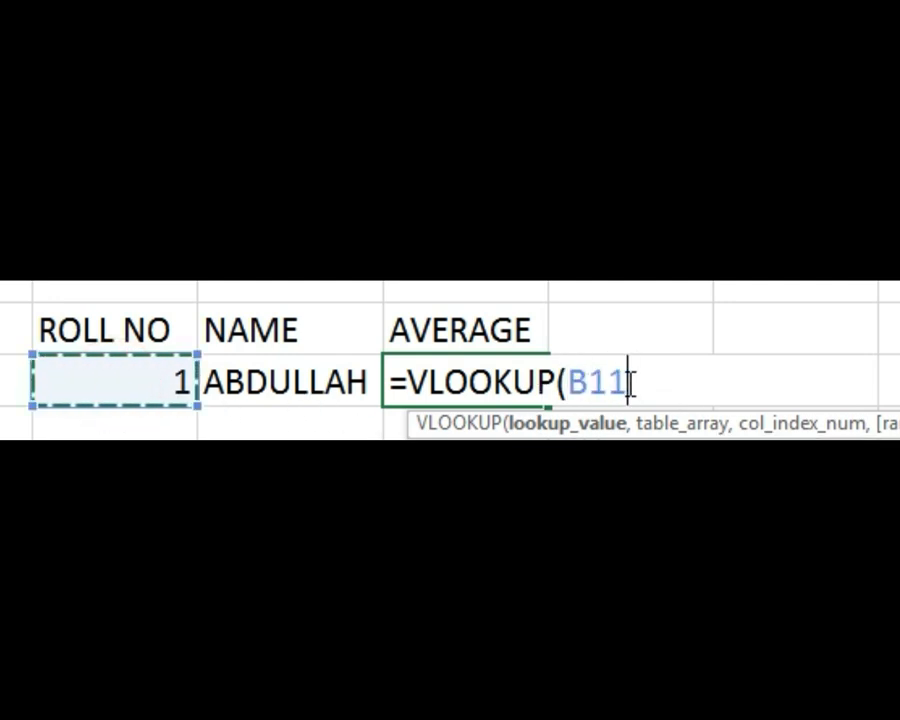
{"action": "type", "text": ","}
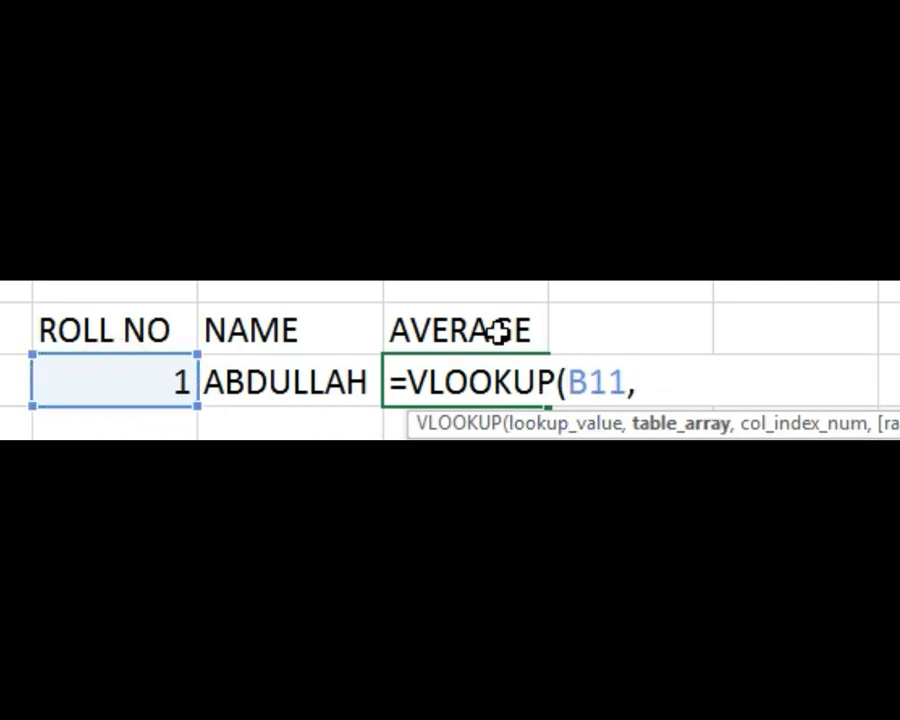
{"action": "left_click_drag", "start_coordinate": [115, 0], "coordinate": [630, 172]}
{"action": "type", "text": ",4"}
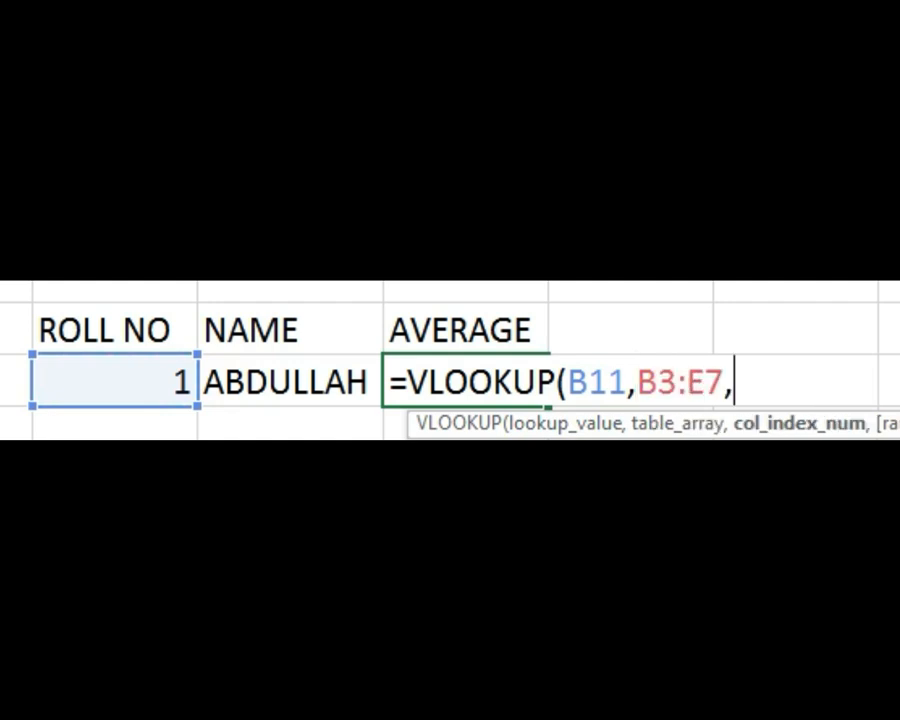
{"action": "type", "text": ",0"}
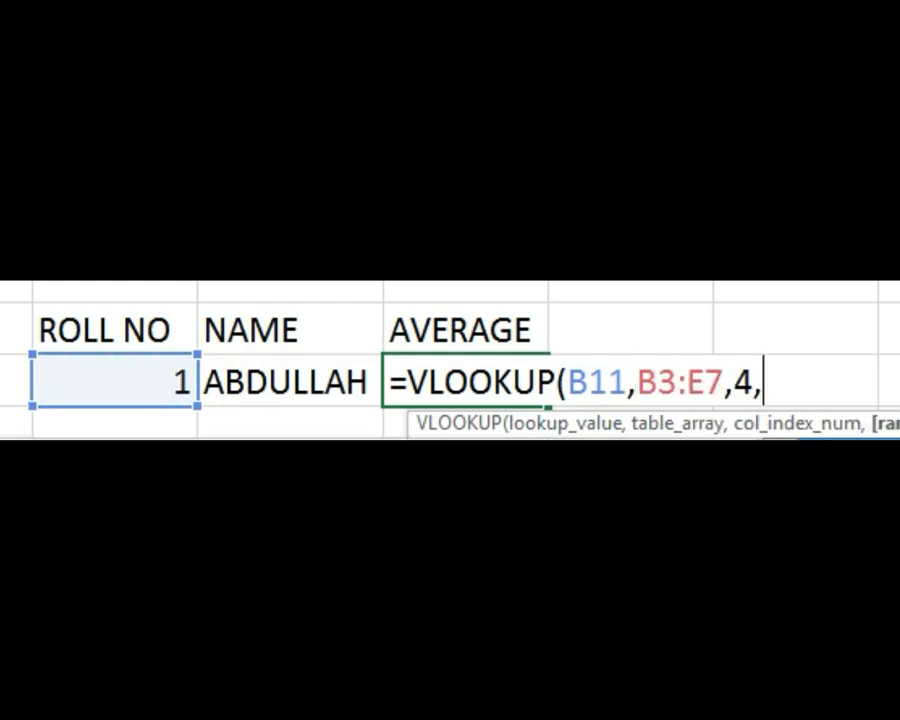
{"action": "type", "text": ")"}
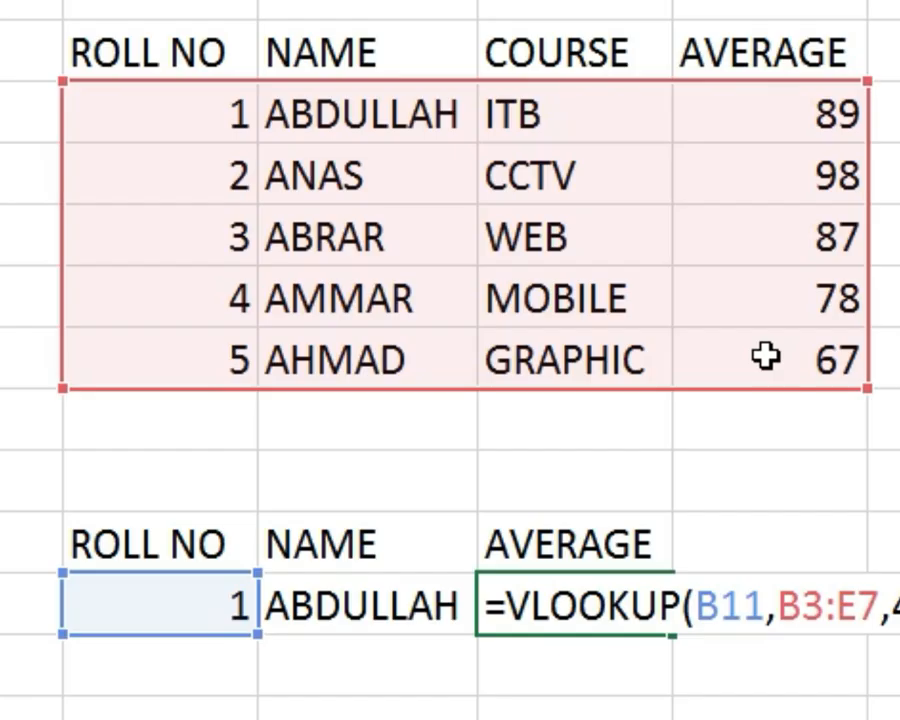
{"action": "key", "text": "Return"}
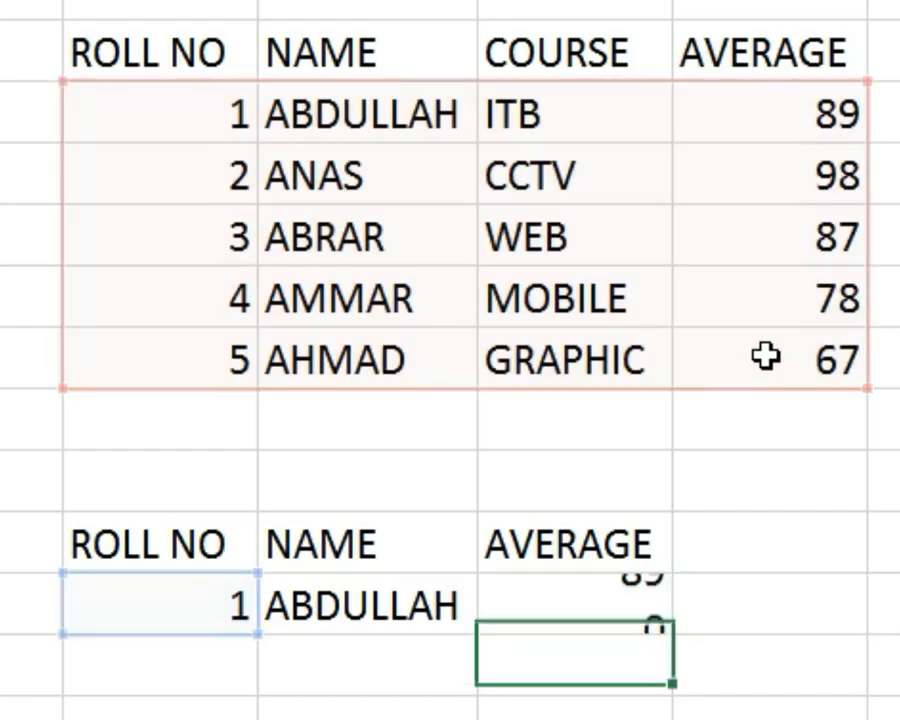
Compare the roll number, name and average in the lookup row with the matching record in the source table.
{"action": "left_click", "coordinate": [582, 607]}
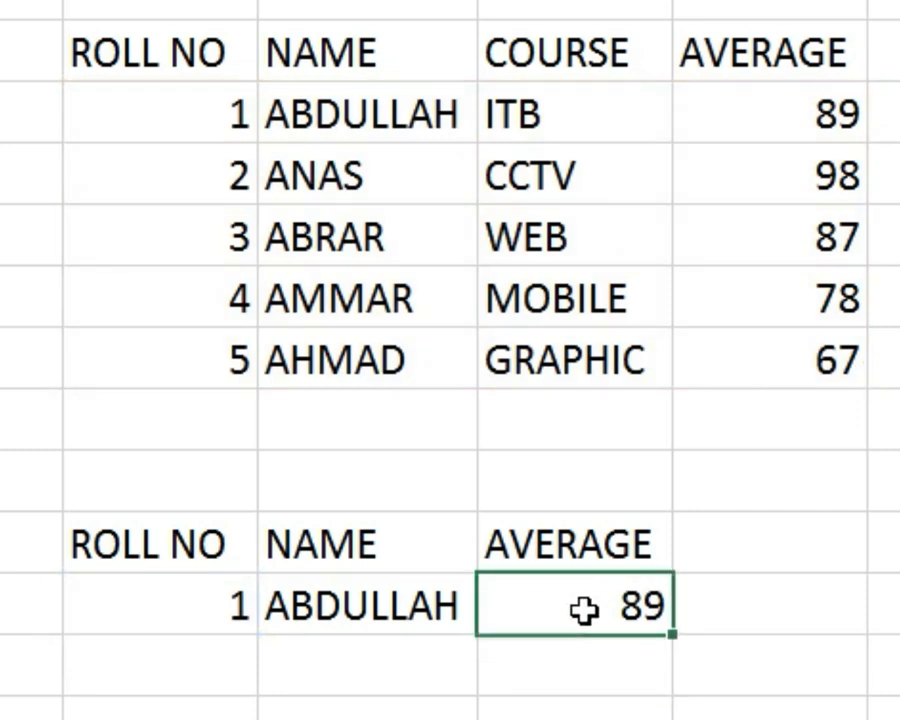
{"action": "left_click", "coordinate": [205, 120]}
{"action": "left_click", "coordinate": [357, 112]}
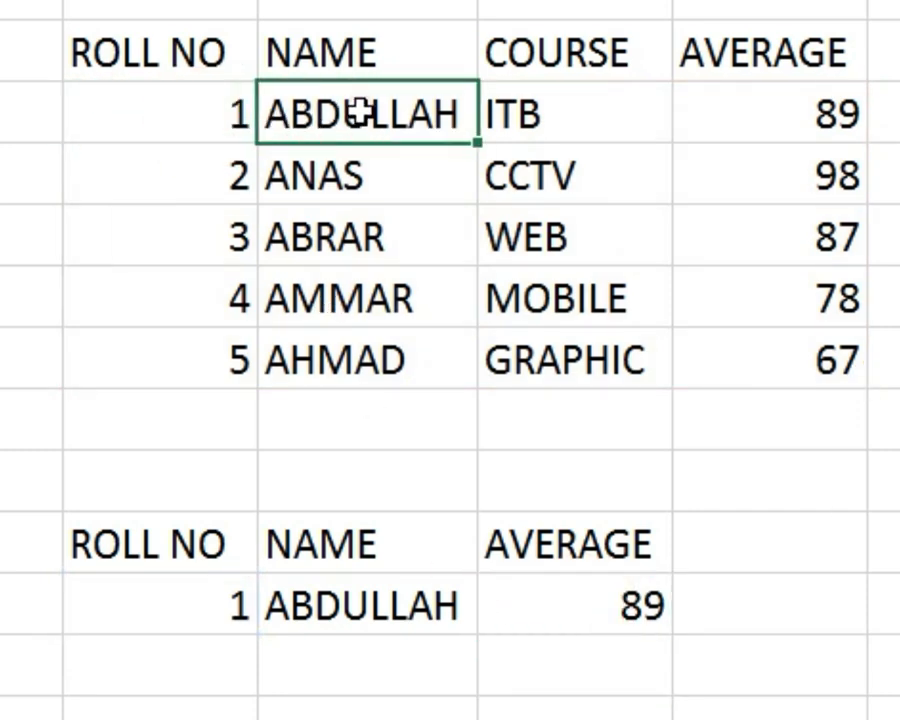
{"action": "left_click", "coordinate": [775, 113]}
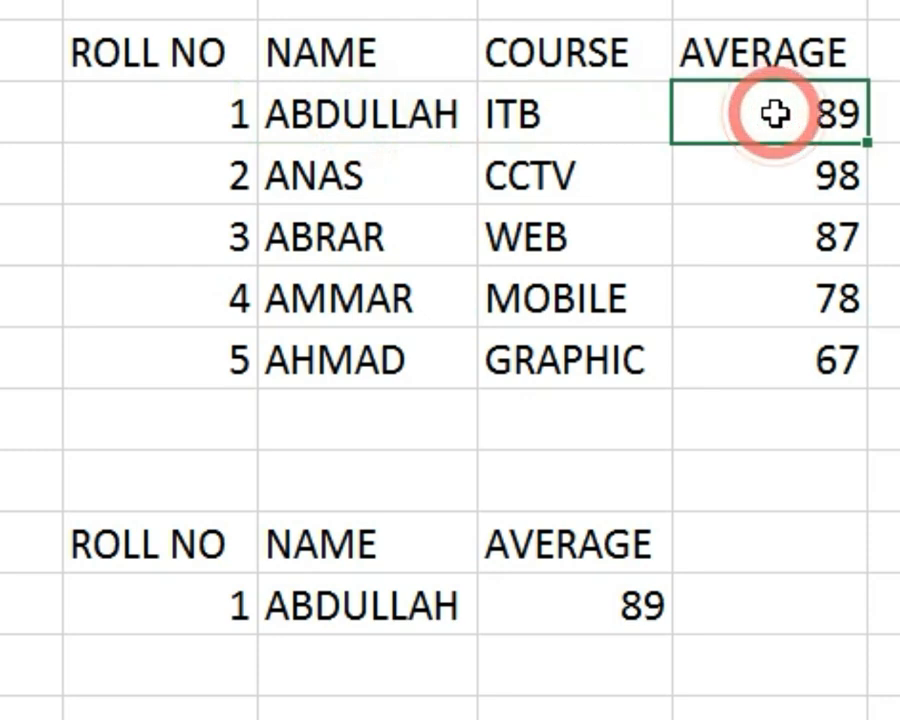
{"action": "left_click", "coordinate": [168, 300]}
{"action": "left_click", "coordinate": [203, 614]}
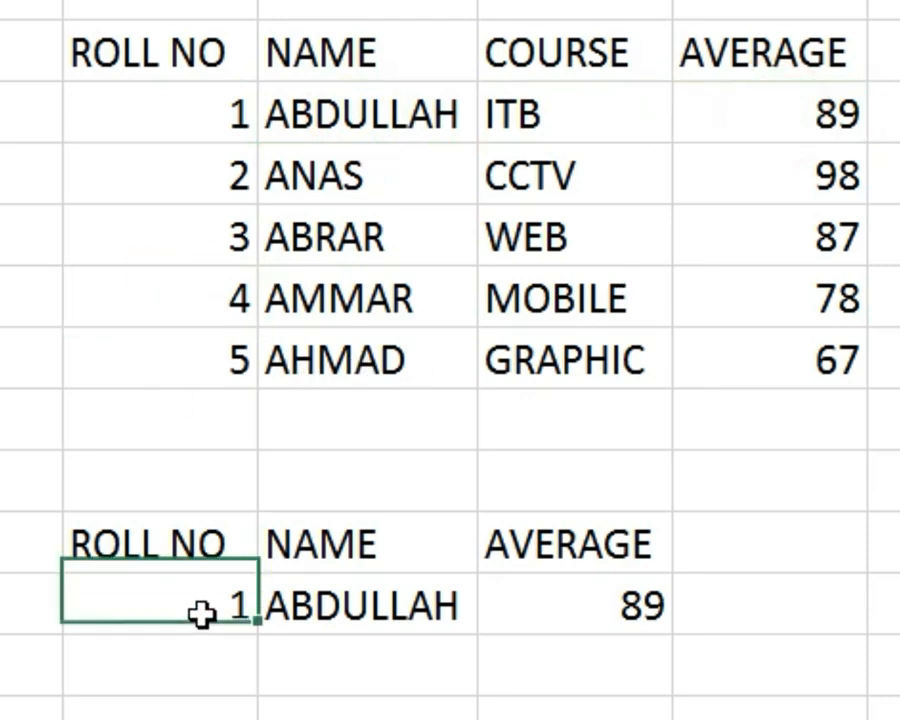
{"action": "left_click", "coordinate": [362, 604]}
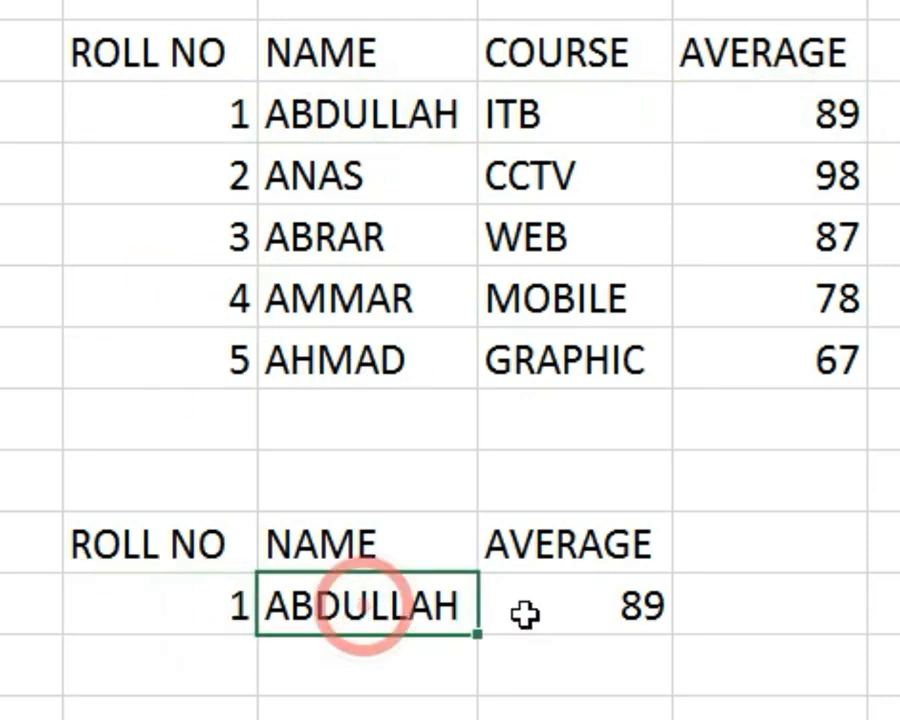
{"action": "left_click", "coordinate": [578, 616]}
Test the lookup by setting the roll number in B11 to 4.
{"action": "left_click", "coordinate": [212, 606]}
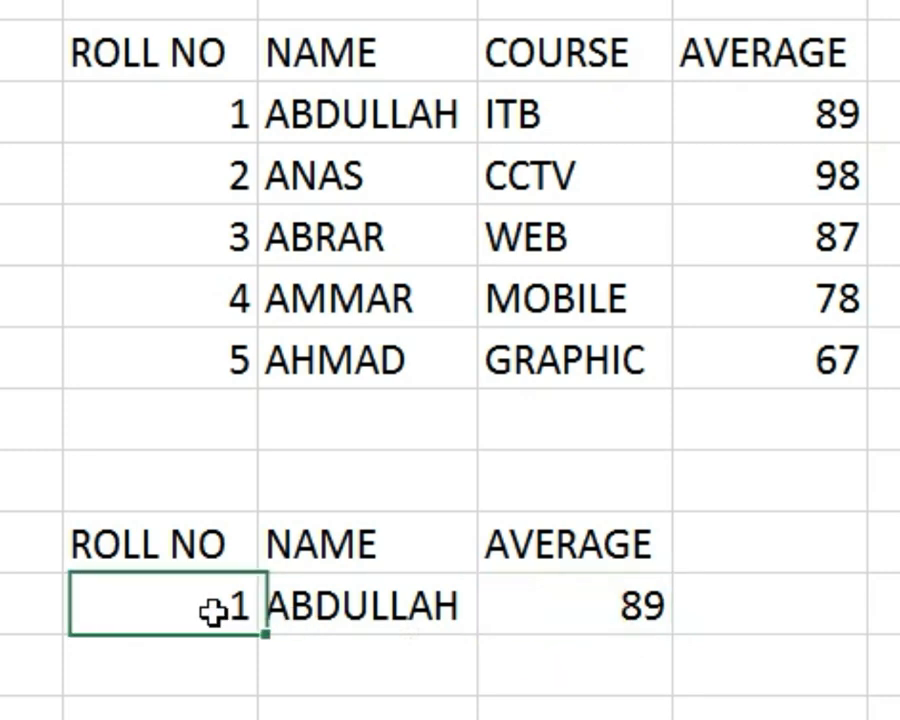
{"action": "type", "text": "4"}
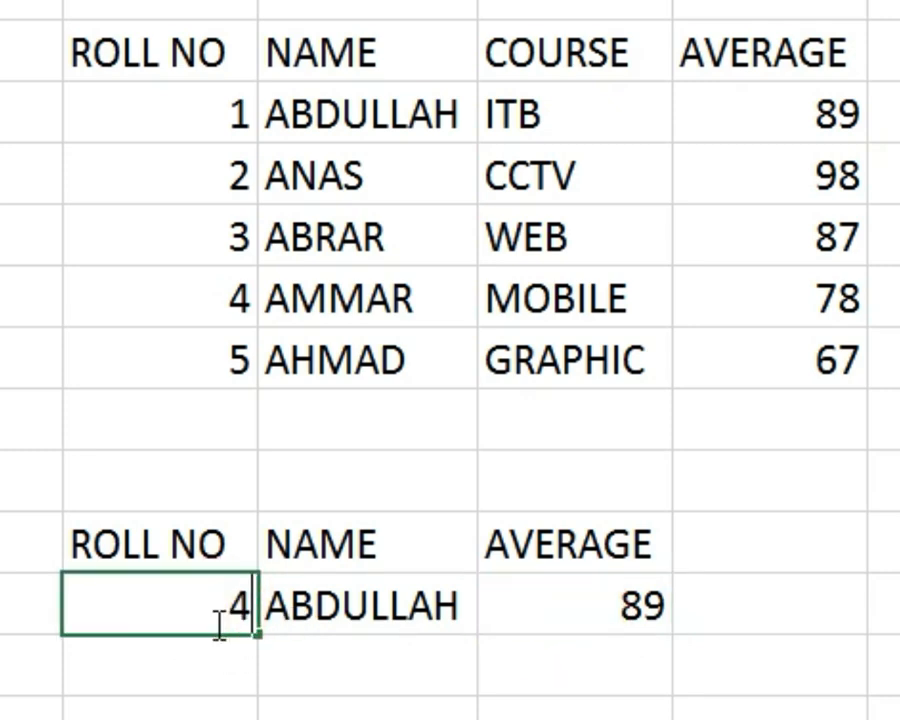
{"action": "key", "text": "Return"}
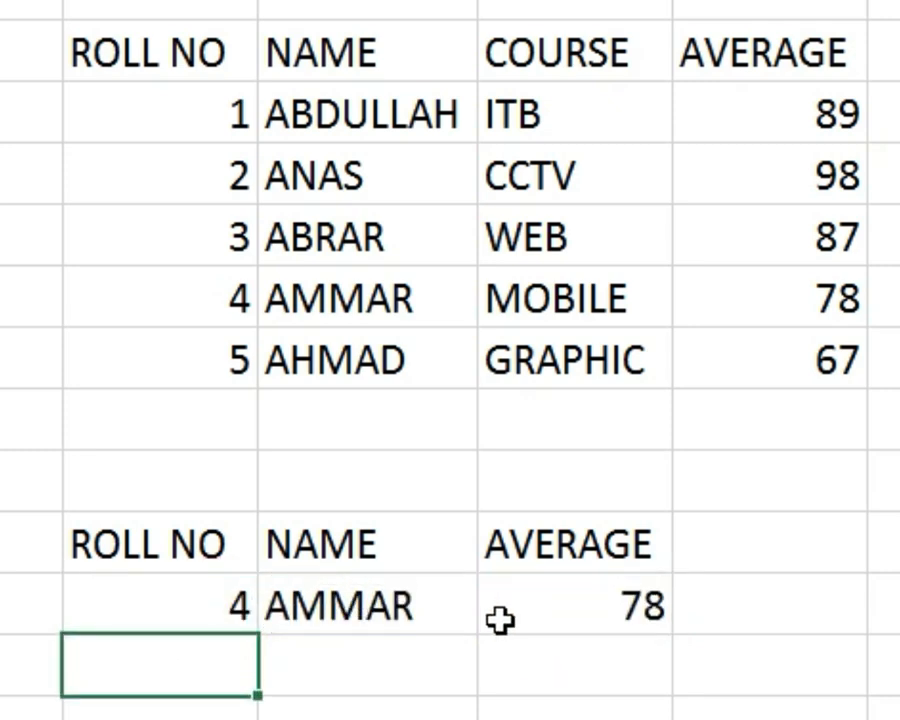
Set the roll number in B11 to 2 and select the average result in D11 to show its formula.
{"action": "left_click", "coordinate": [191, 601]}
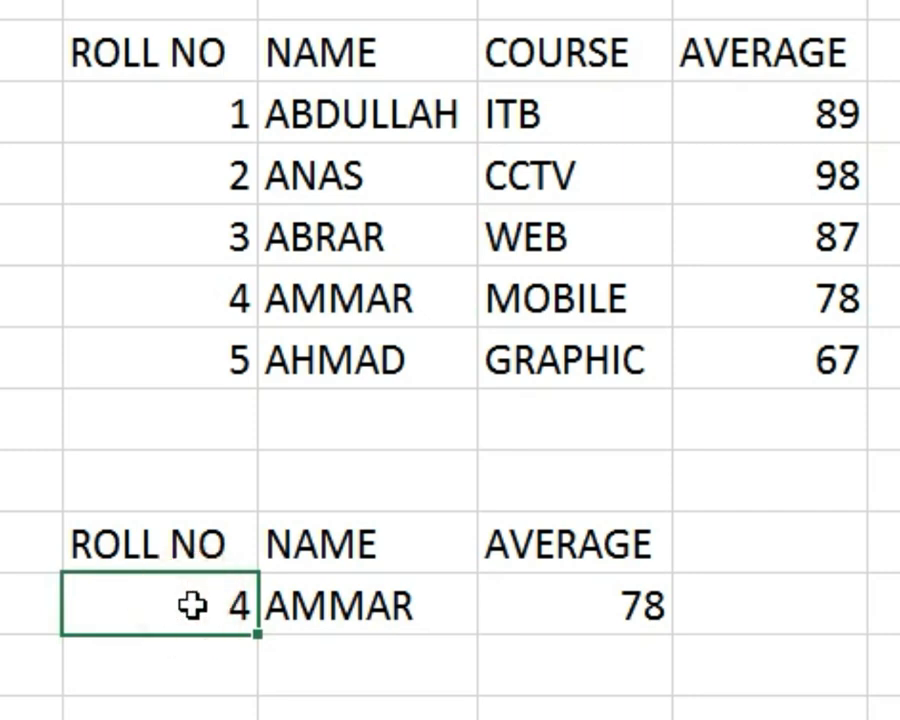
{"action": "type", "text": "2"}
{"action": "key", "text": "Return"}
{"action": "left_click", "coordinate": [191, 603]}
{"action": "key", "text": "Right"}
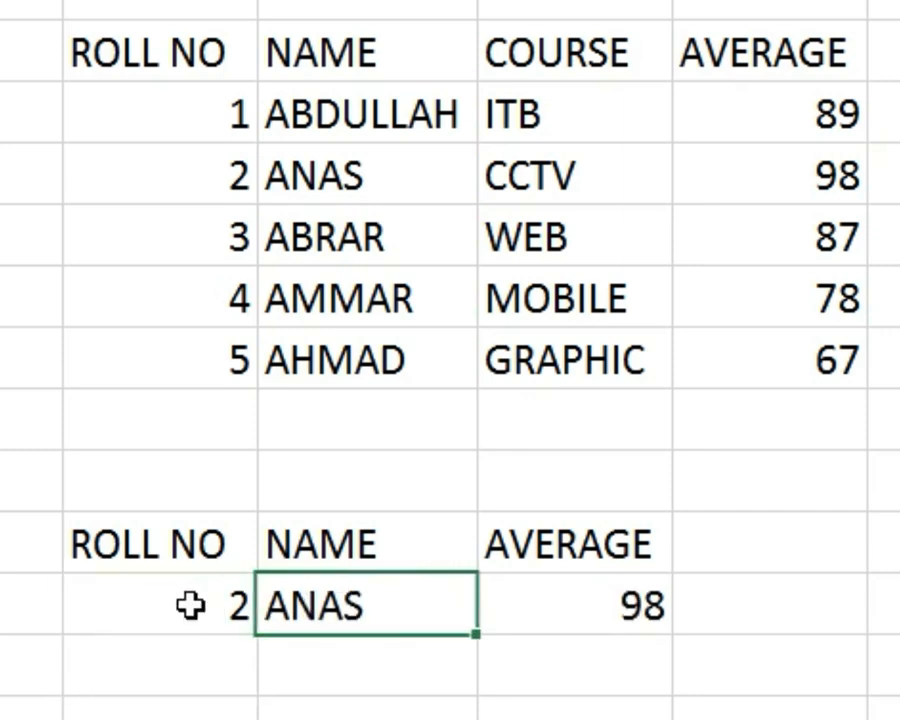
{"action": "key", "text": "Right"}
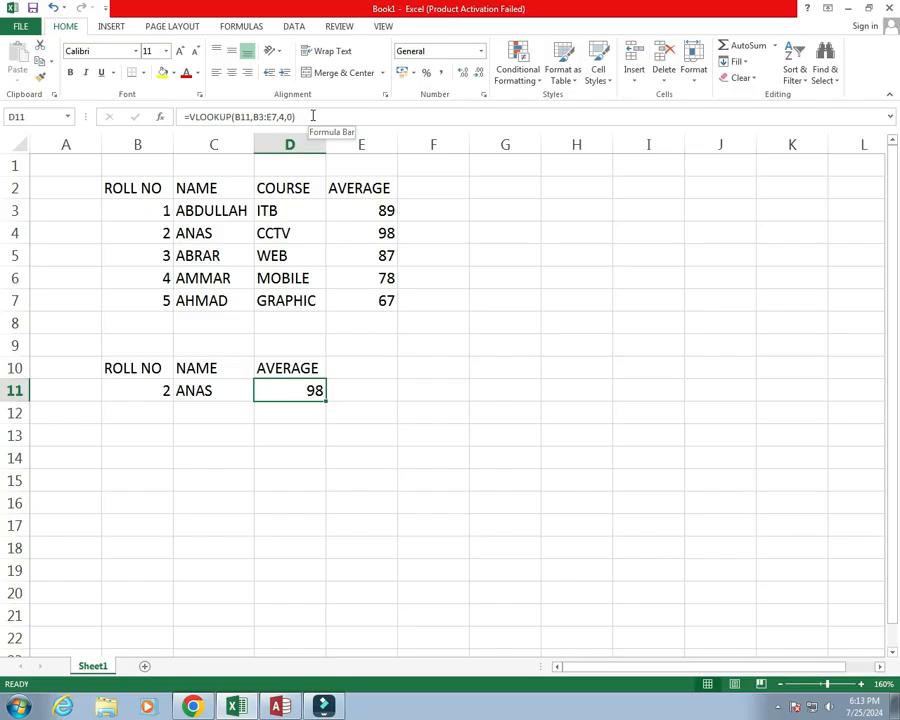
{"action": "left_click", "coordinate": [360, 392]}
{"action": "left_click", "coordinate": [425, 390]}
{"action": "left_click", "coordinate": [482, 390]}
{"action": "left_click", "coordinate": [565, 390]}
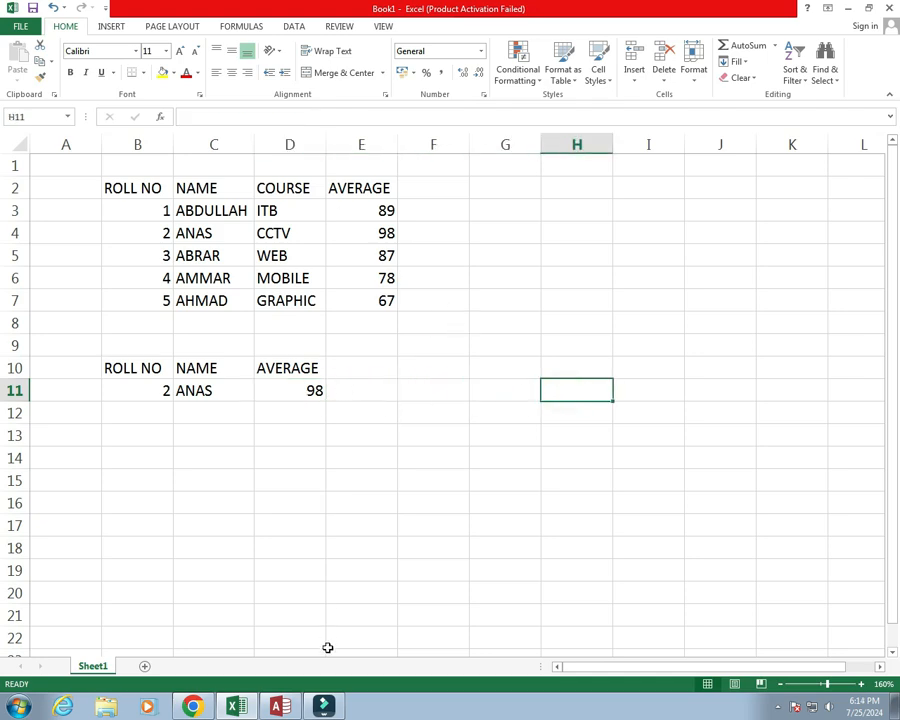
Switch to the Access TRY database and close the open query, saving it as Query1.
{"action": "mouse_move", "coordinate": [281, 708]}
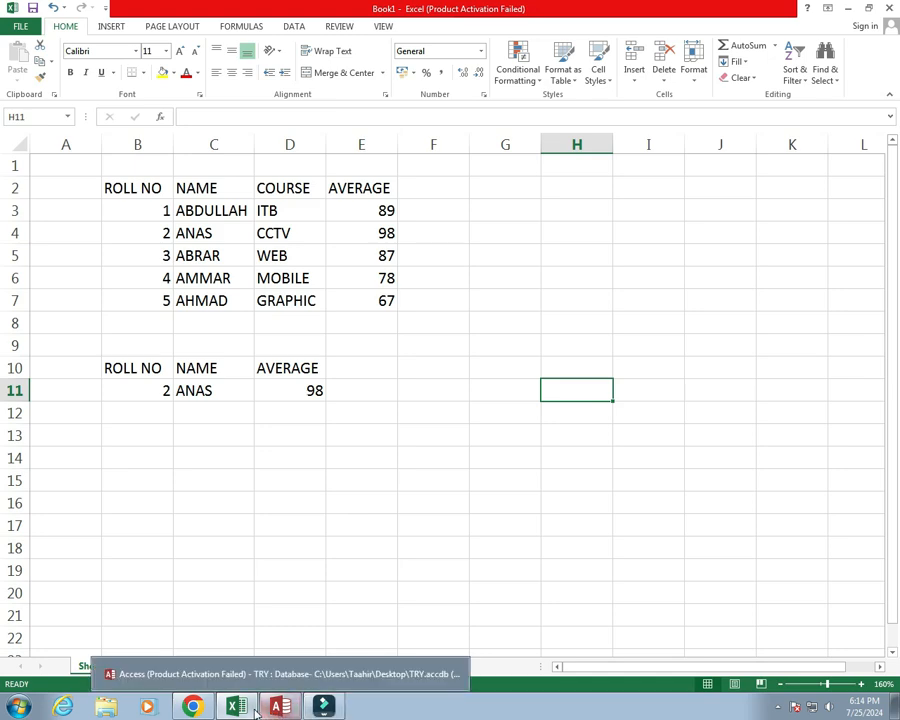
{"action": "left_click", "coordinate": [281, 708]}
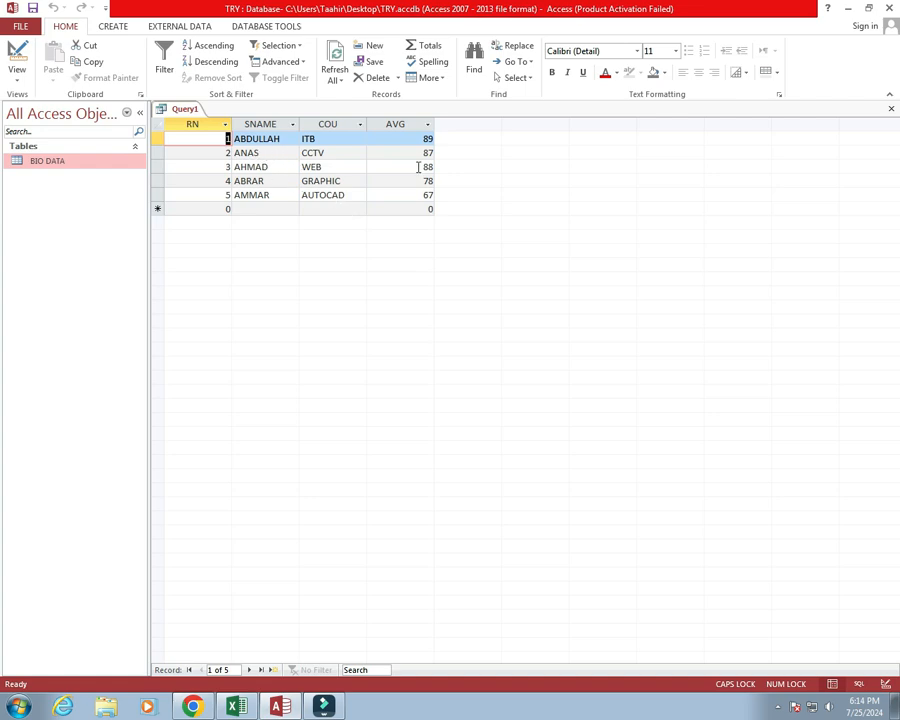
{"action": "left_click", "coordinate": [890, 108]}
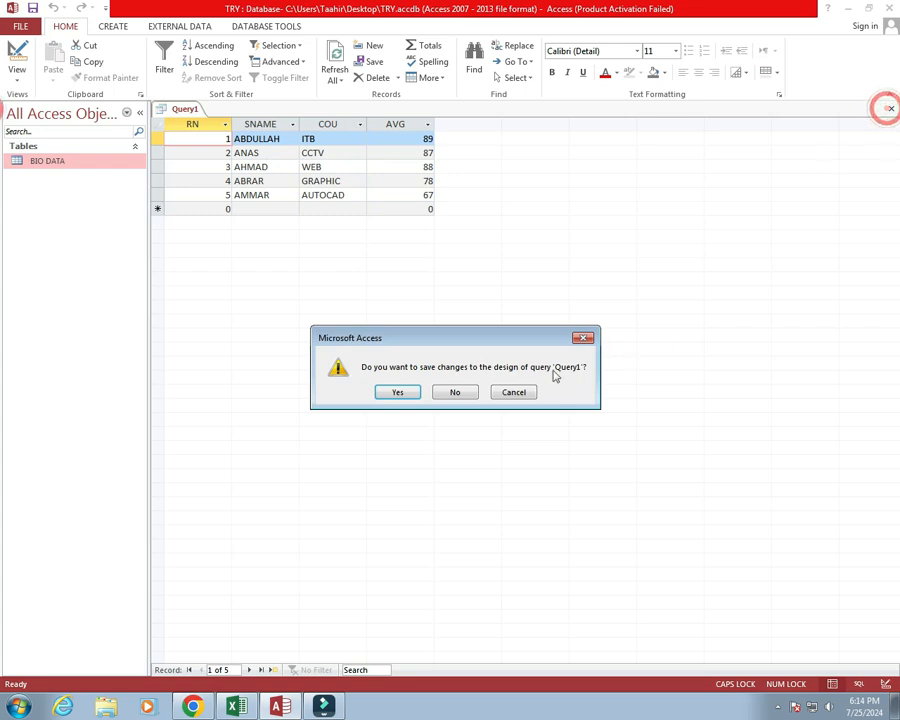
{"action": "left_click", "coordinate": [397, 392]}
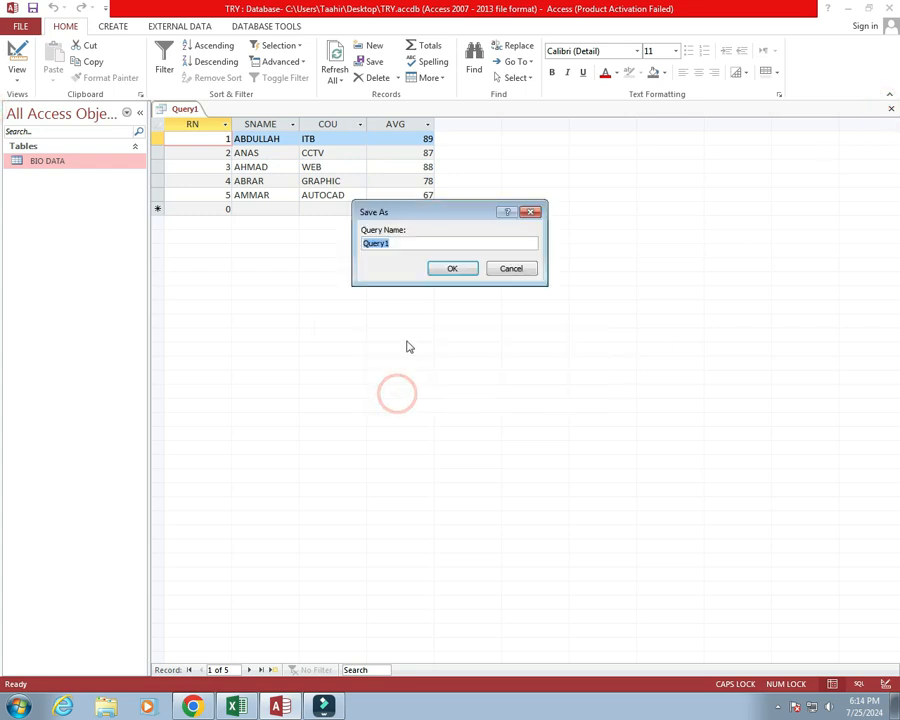
{"action": "left_click", "coordinate": [452, 270]}
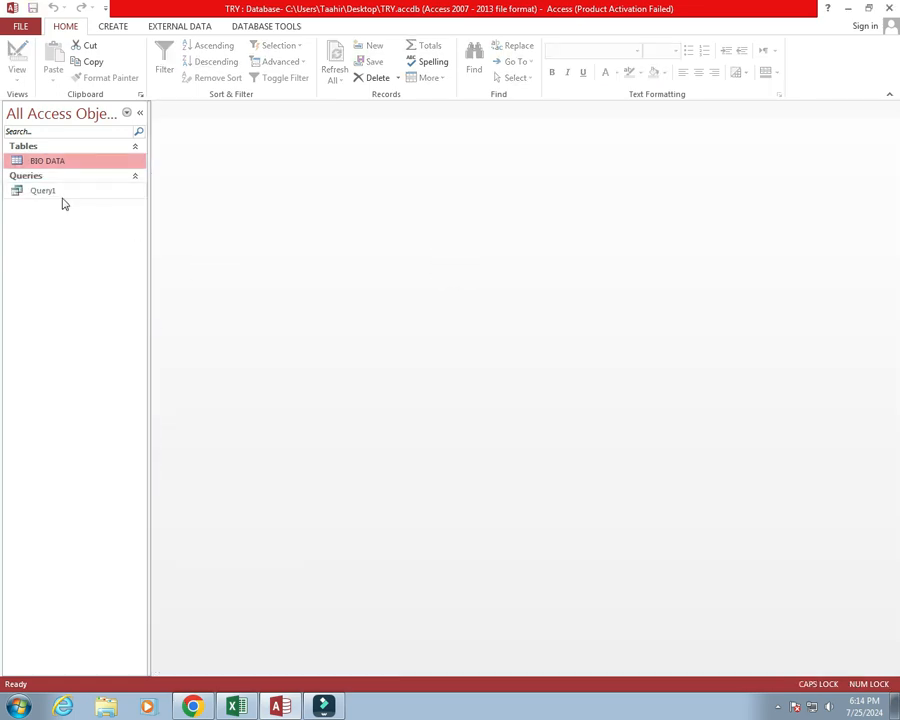
Reopen Query1, look at its design and compare its records with those in the BIO DATA table.
{"action": "double_click", "coordinate": [60, 196]}
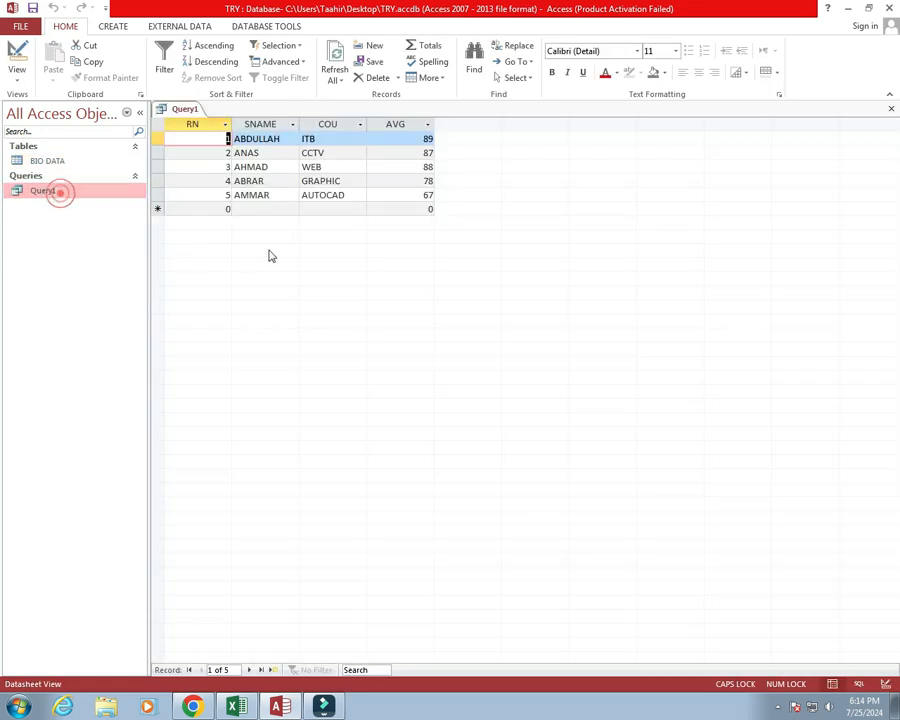
{"action": "right_click", "coordinate": [185, 113]}
{"action": "left_click", "coordinate": [224, 171]}
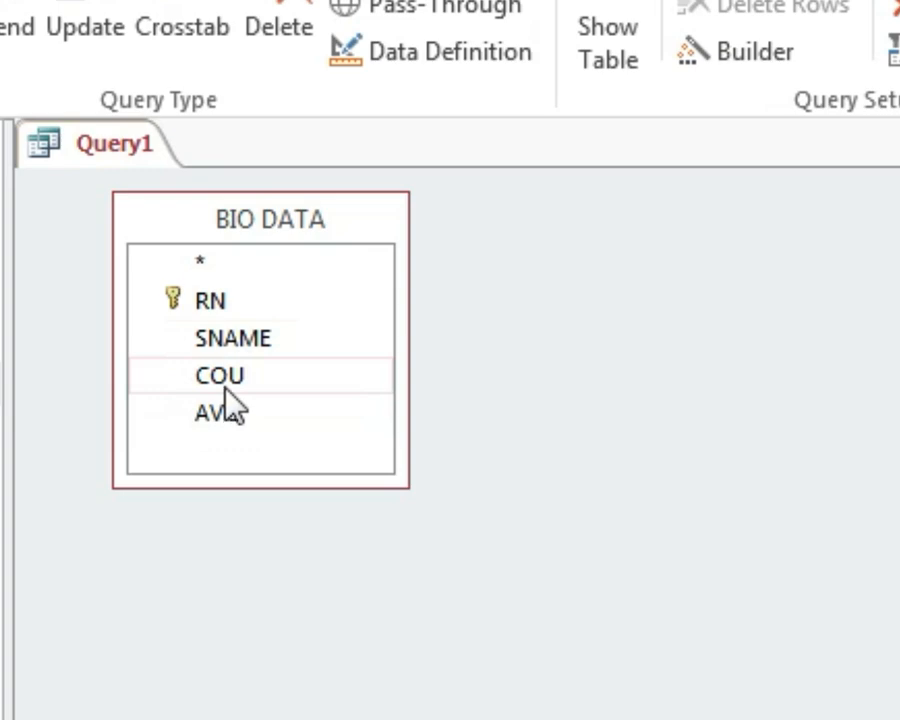
{"action": "left_click", "coordinate": [2, 18]}
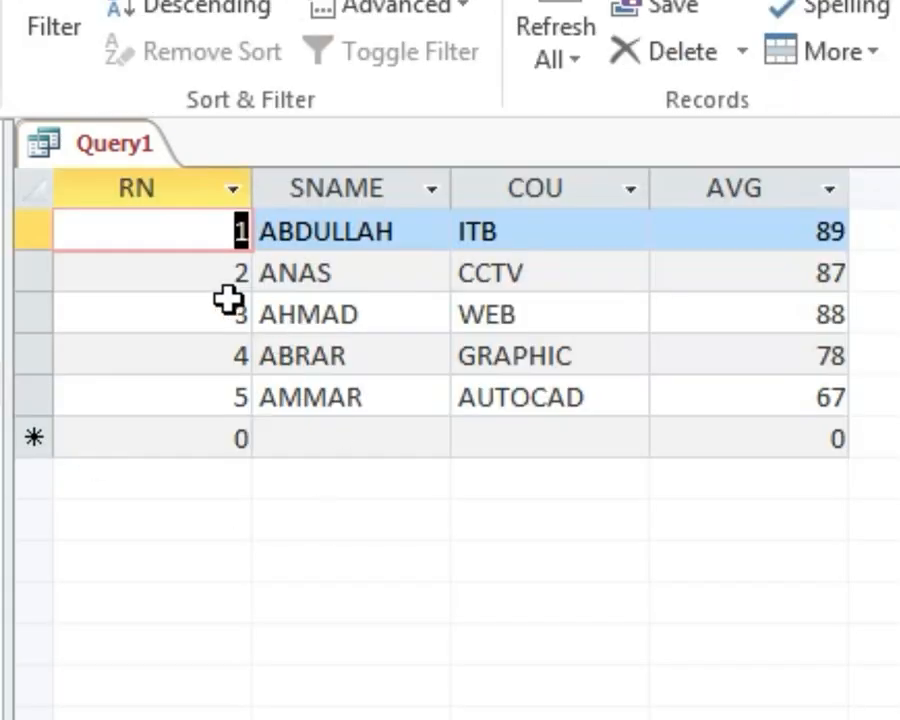
{"action": "double_click", "coordinate": [1, 295]}
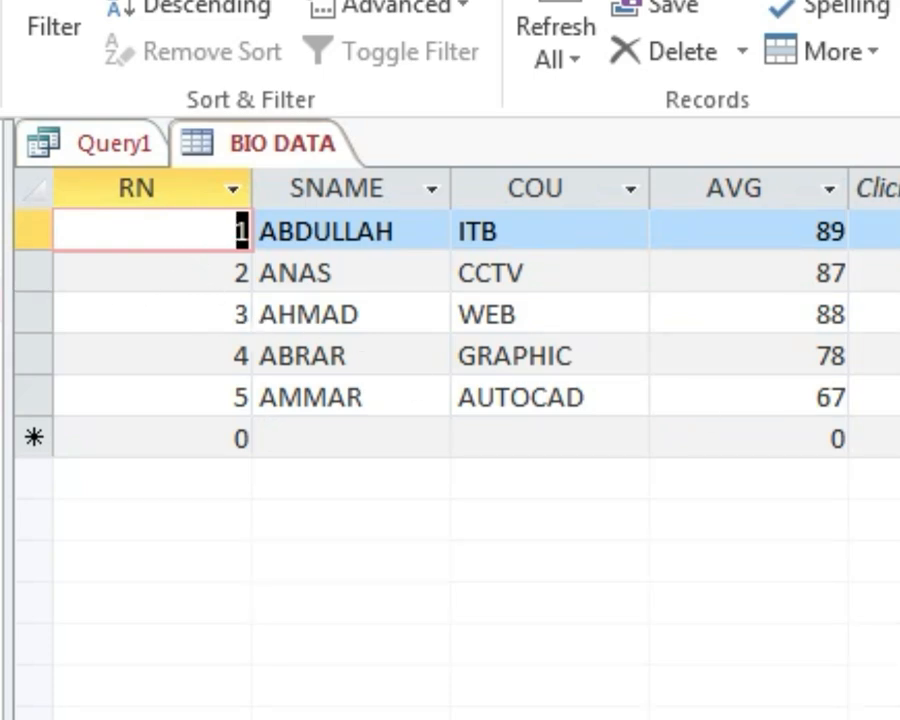
{"action": "left_click", "coordinate": [898, 143]}
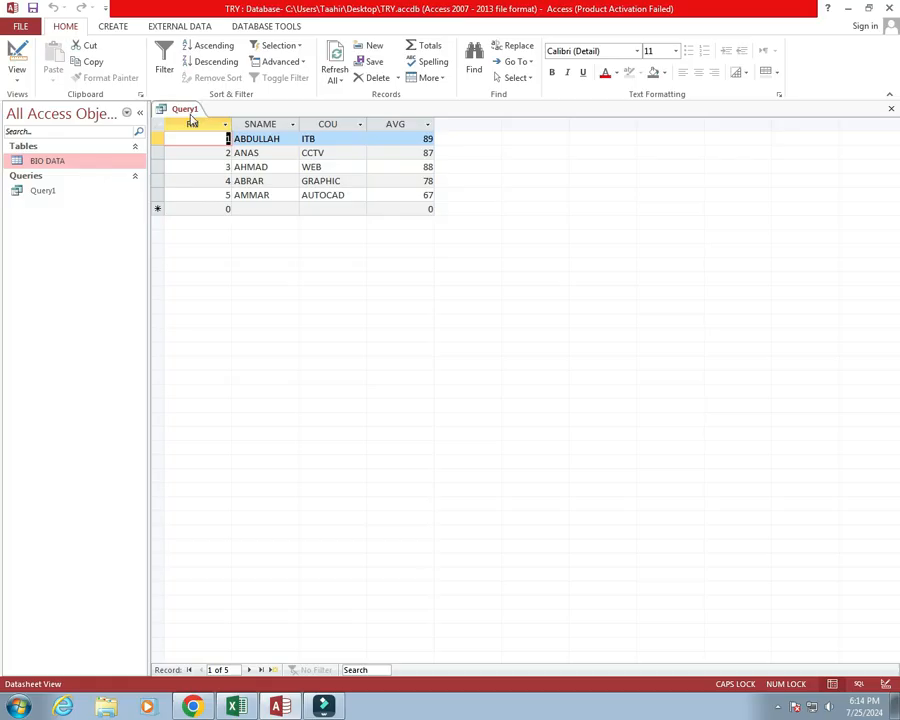
In Query1's Design view, move the BIO DATA field list inward and enter [] as the criterion for RN.
{"action": "right_click", "coordinate": [110, 144]}
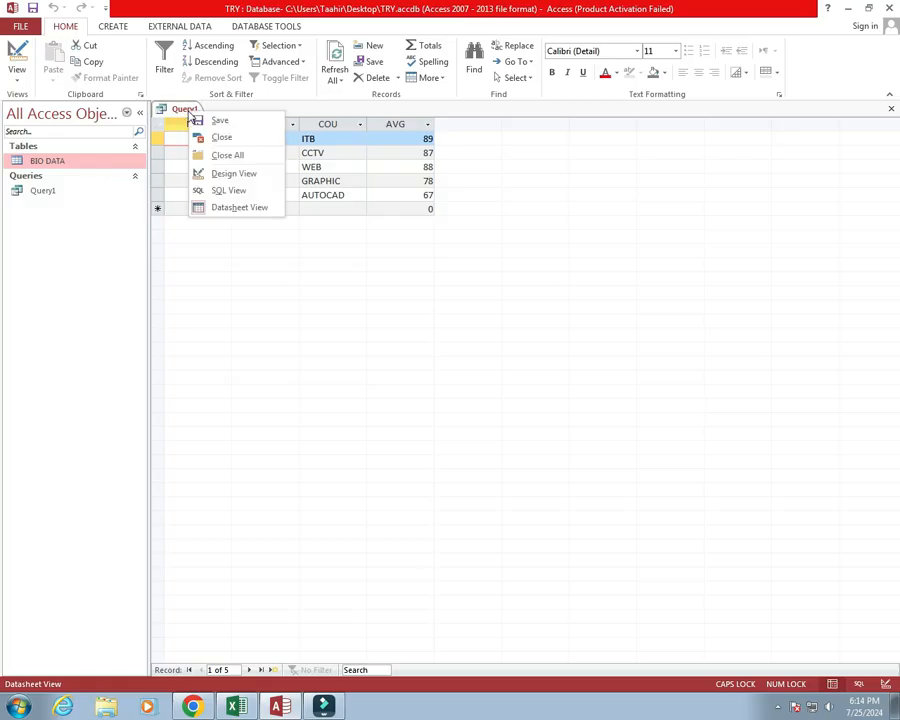
{"action": "left_click", "coordinate": [225, 175]}
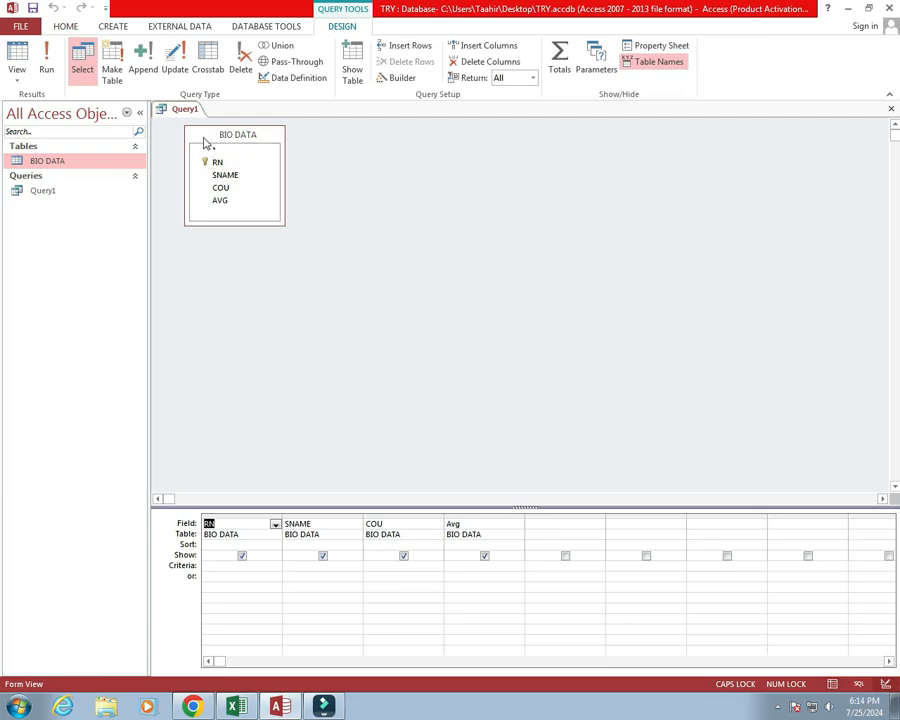
{"action": "left_click_drag", "start_coordinate": [204, 140], "coordinate": [226, 187]}
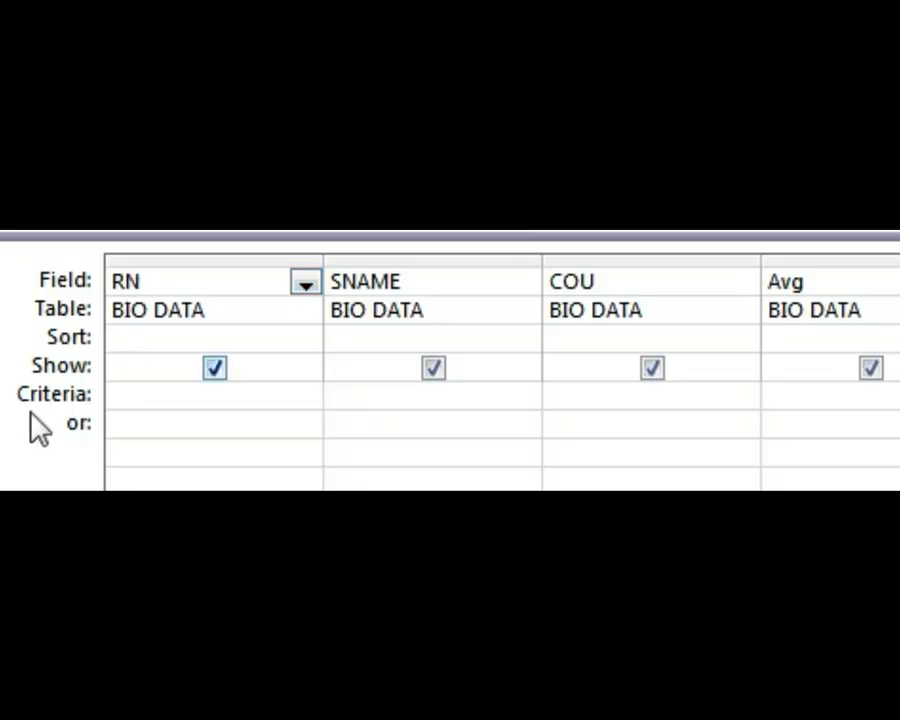
{"action": "left_click", "coordinate": [119, 398]}
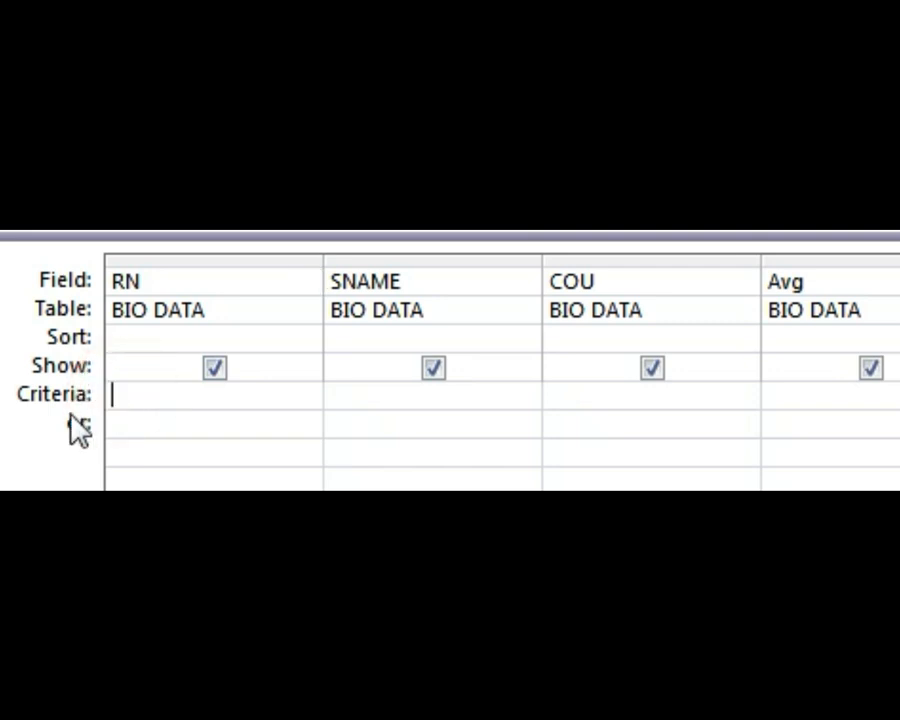
{"action": "type", "text": "[]"}
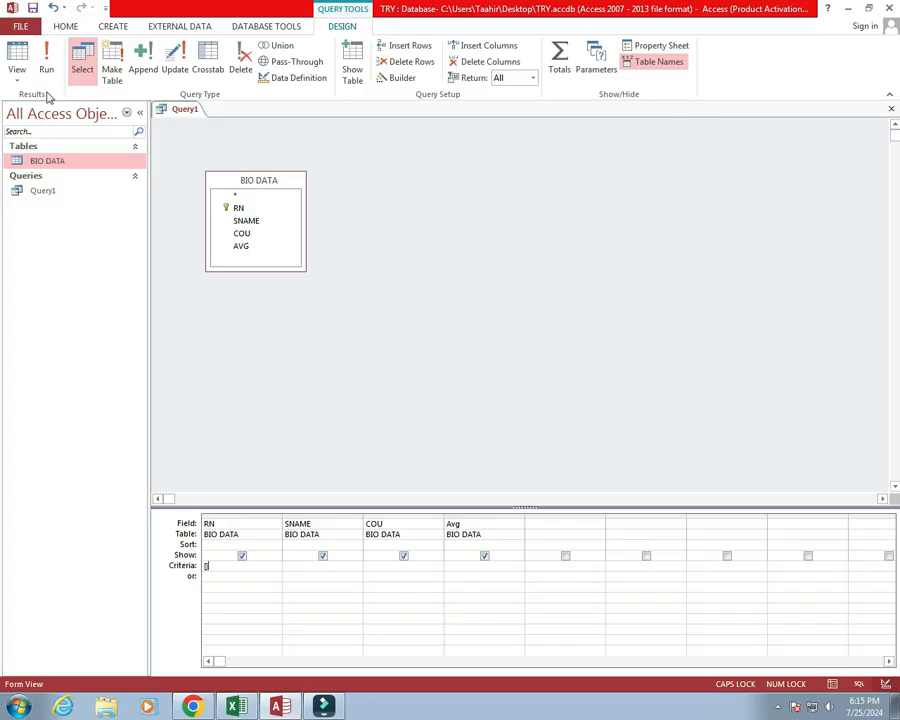
Try running the query with the blank parameter, cancel it and change the RN criterion to [ENTER ROLL NO].
{"action": "left_click", "coordinate": [46, 60]}
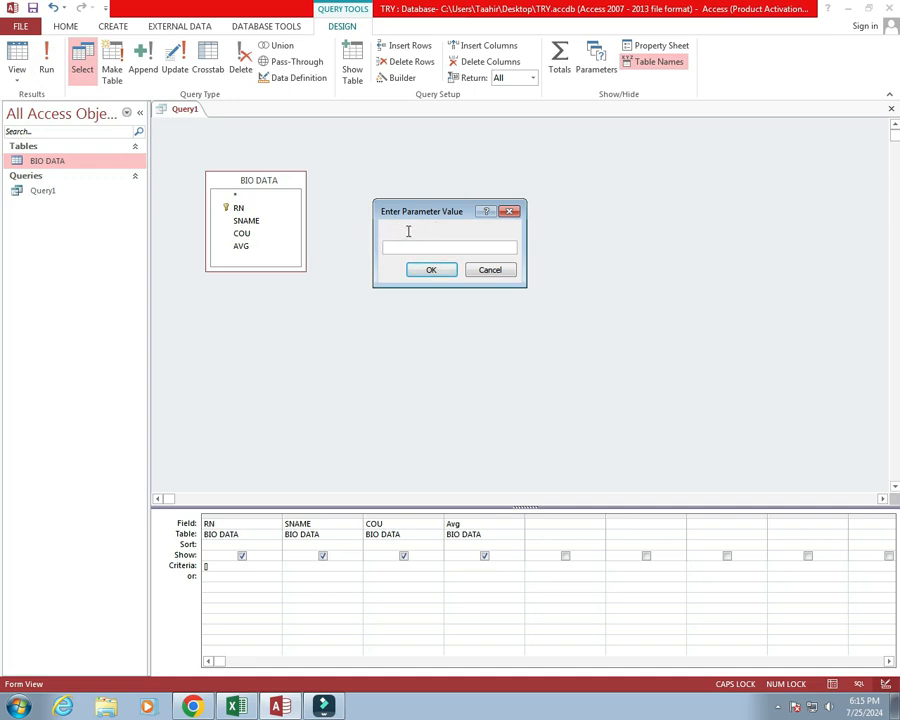
{"action": "left_click", "coordinate": [481, 270]}
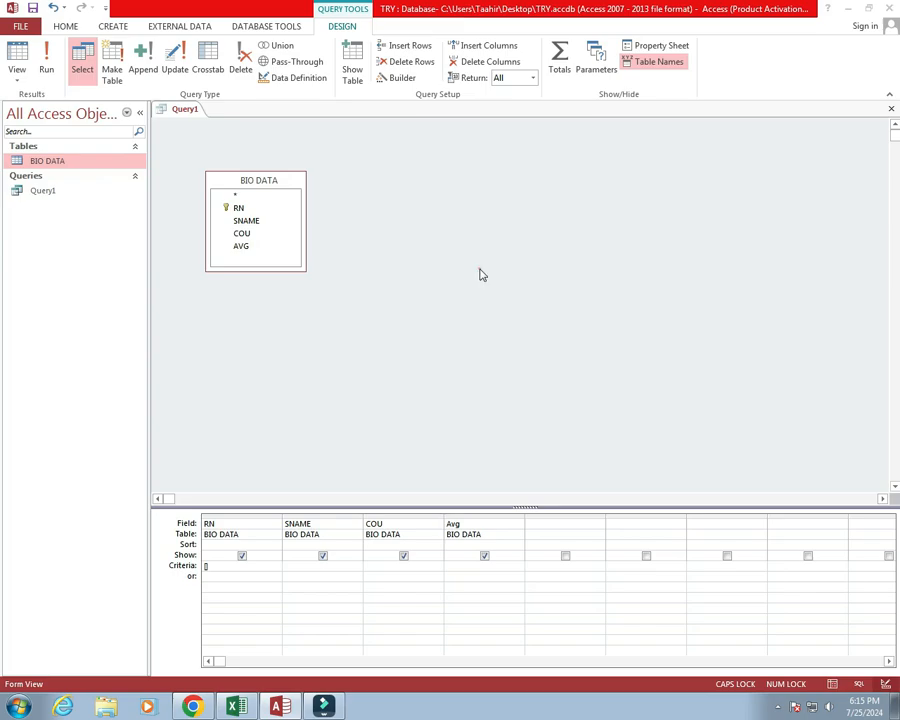
{"action": "left_click", "coordinate": [216, 564]}
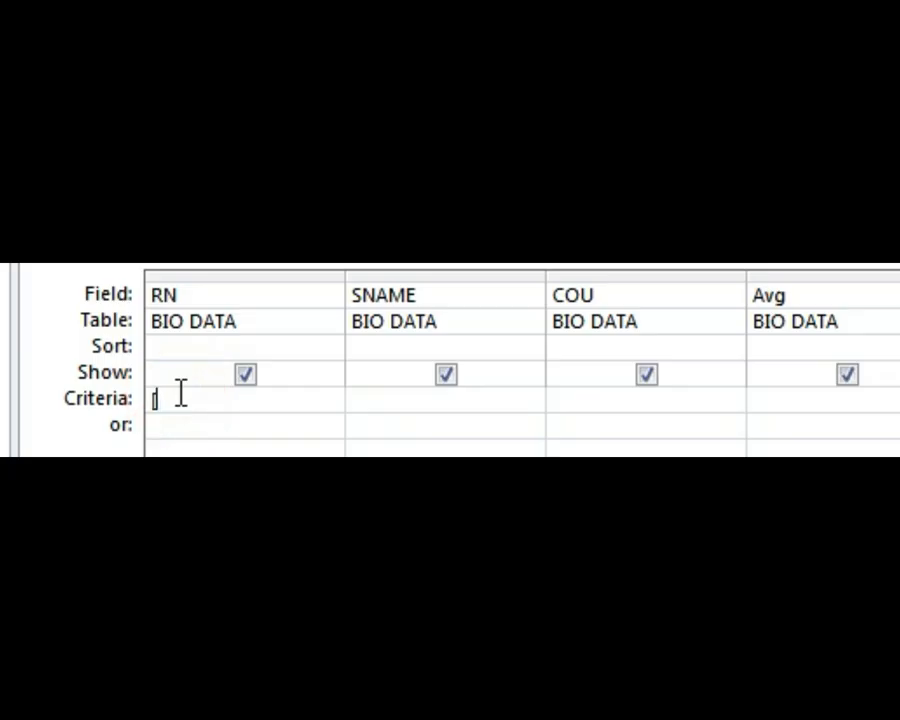
{"action": "type", "text": "[ENTER ROLL NO]"}
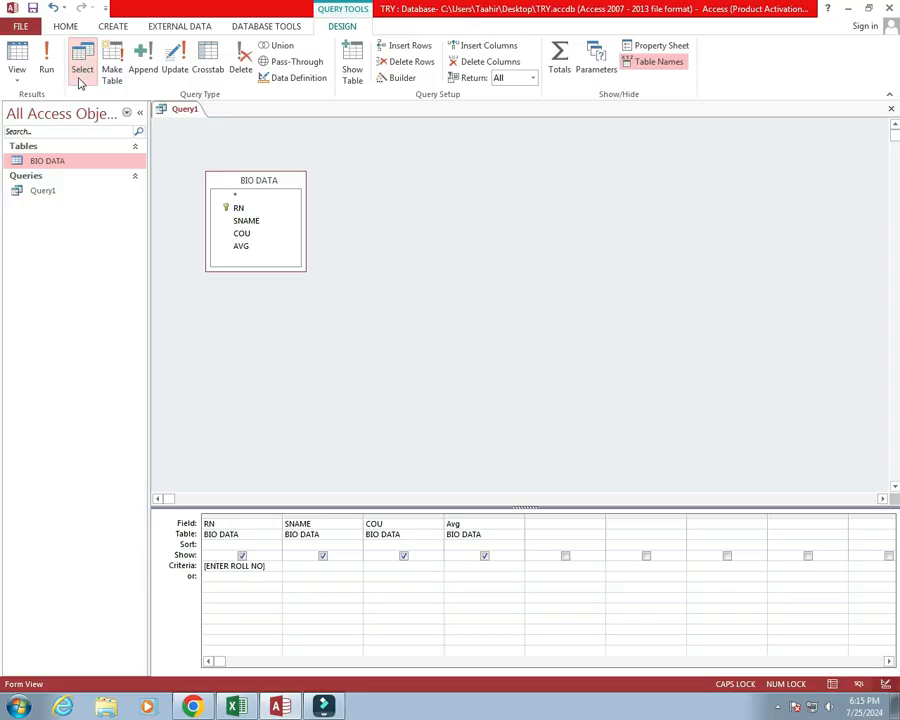
Run the query for roll number 4 and select the student's name in the returned record.
{"action": "left_click", "coordinate": [47, 58]}
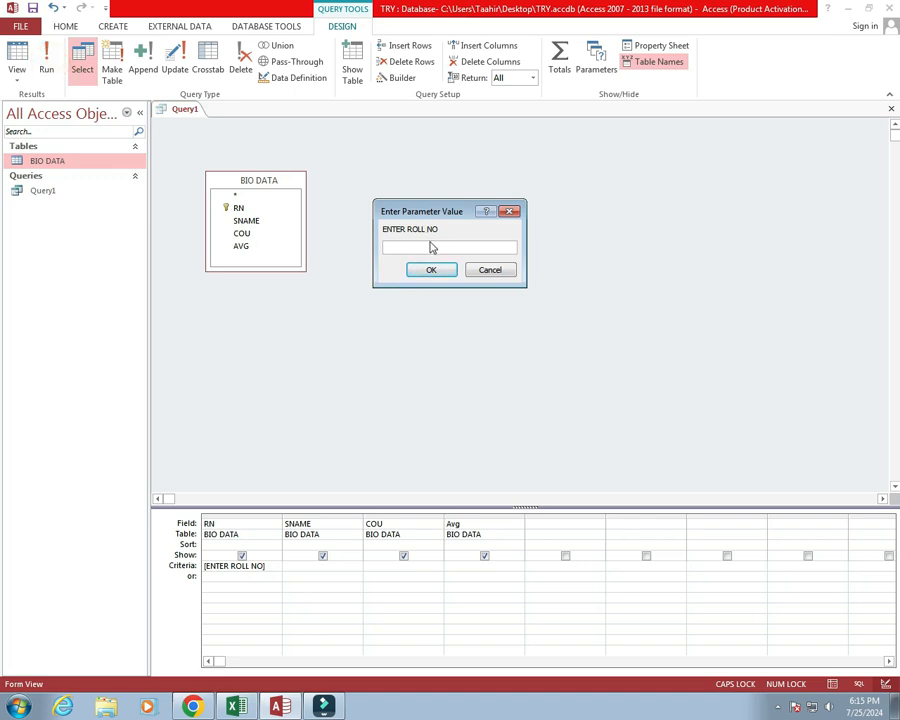
{"action": "type", "text": "4"}
{"action": "left_click", "coordinate": [424, 270]}
{"action": "left_click", "coordinate": [283, 137]}
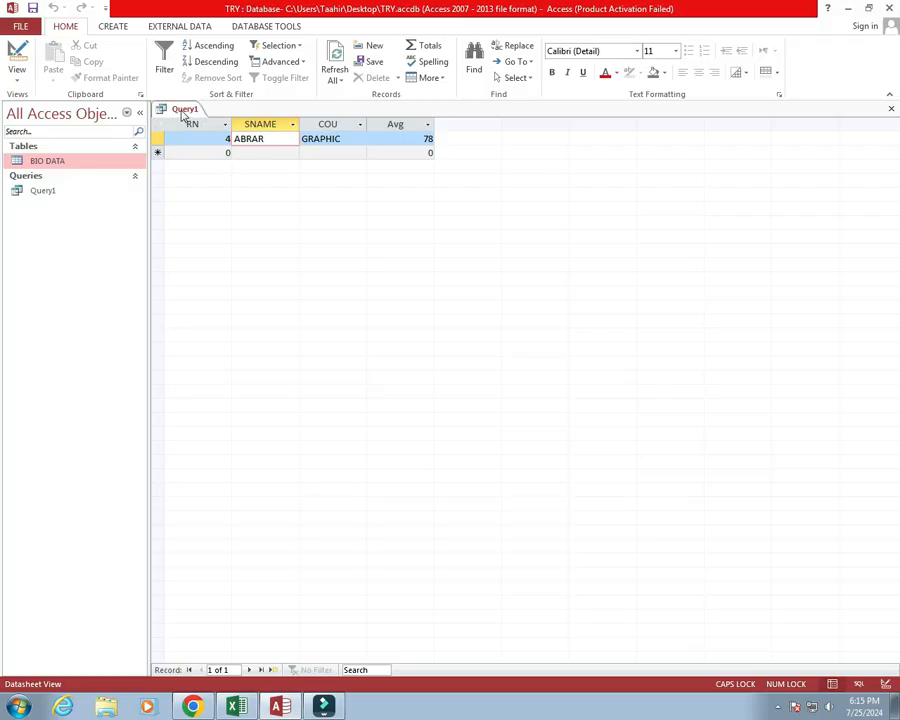
Return Query1 to Design view and delete the COU column from the query grid.
{"action": "right_click", "coordinate": [125, 283]}
{"action": "left_click", "coordinate": [226, 173]}
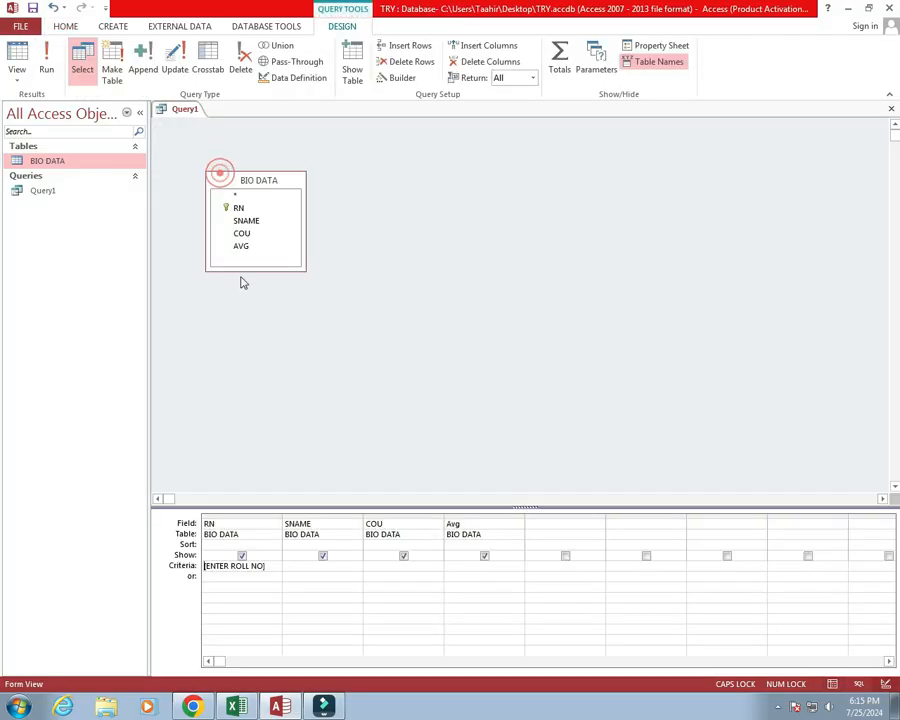
{"action": "left_click", "coordinate": [388, 514]}
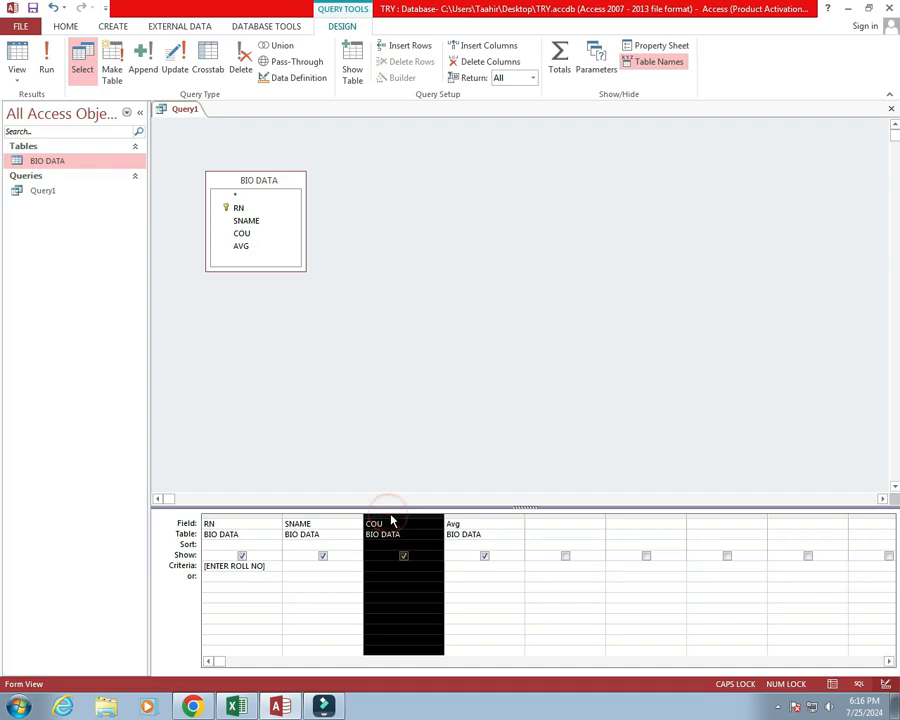
{"action": "key", "text": "Delete"}
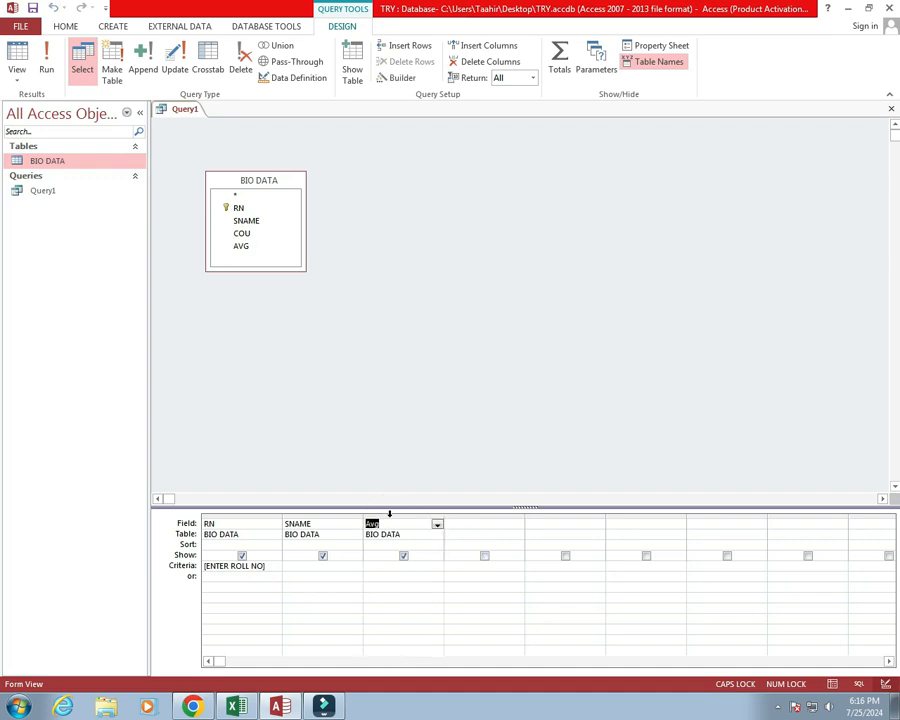
Run the reduced query for roll number 4, check the returned record and go back to Design view.
{"action": "left_click", "coordinate": [46, 58]}
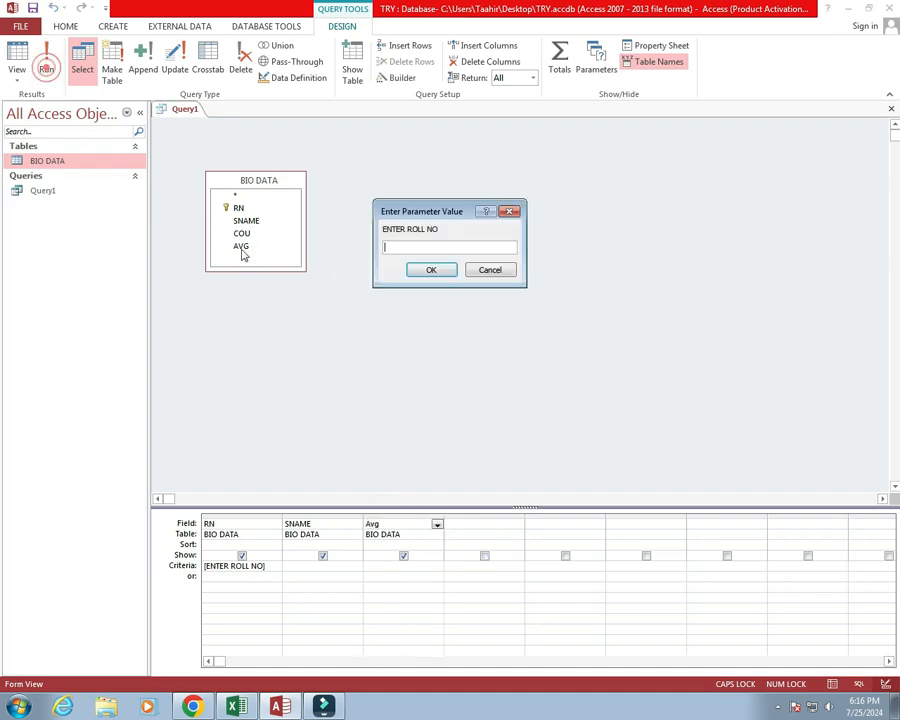
{"action": "left_click", "coordinate": [406, 247]}
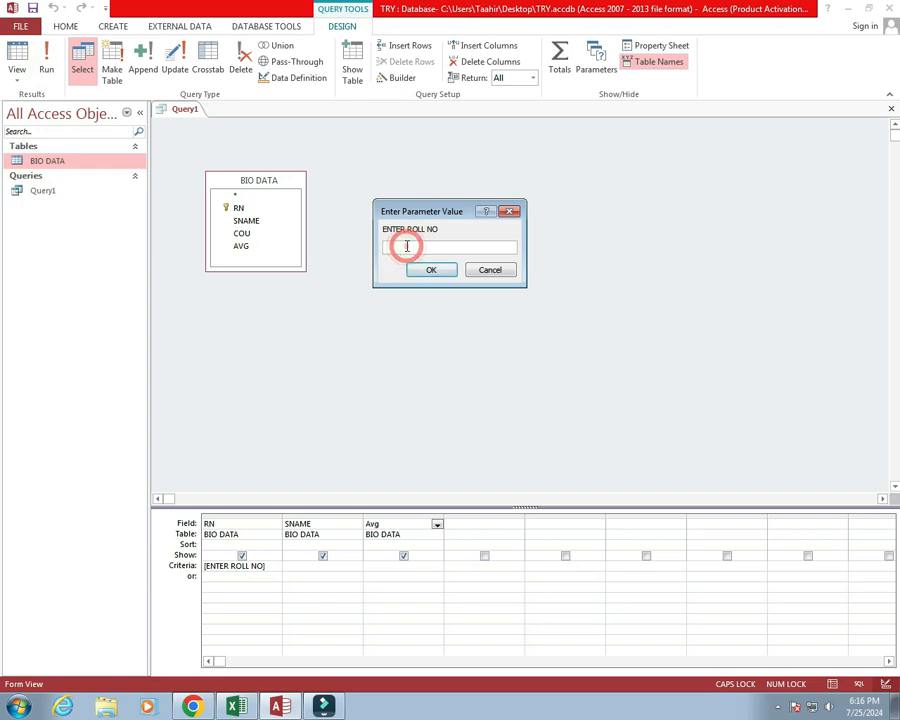
{"action": "type", "text": "4"}
{"action": "key", "text": "Return"}
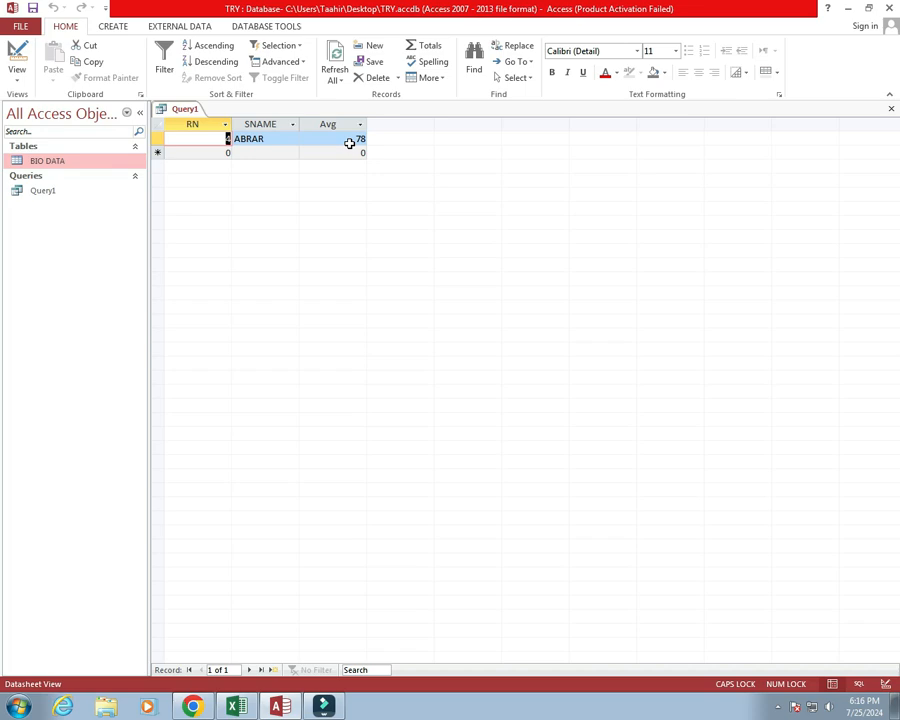
{"action": "right_click", "coordinate": [184, 109]}
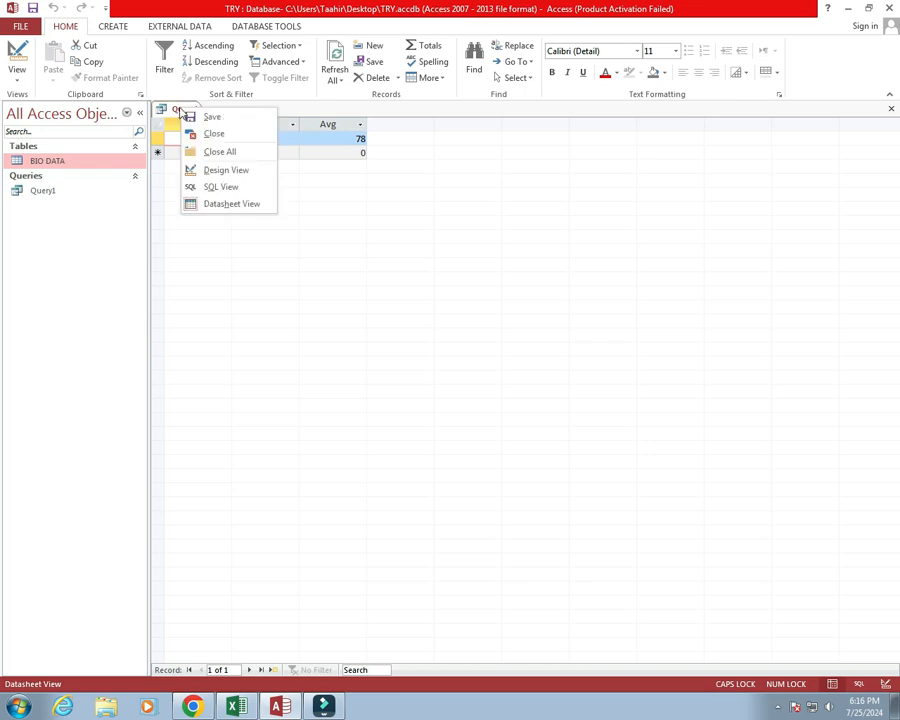
{"action": "left_click", "coordinate": [220, 171]}
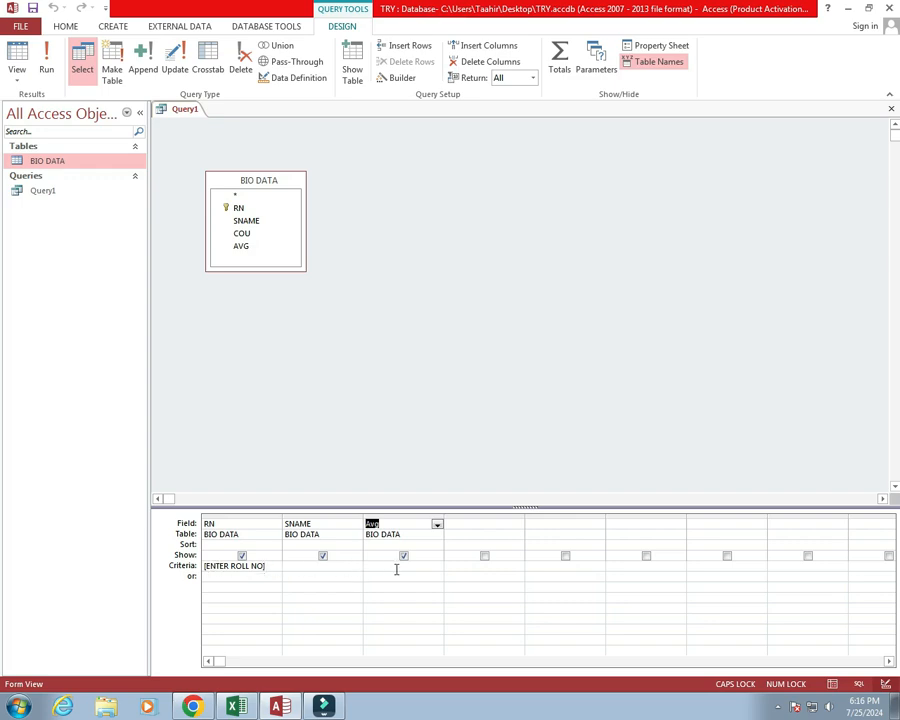
Switch to the Excel workbook and examine the roll number column, the lookup value in B11 and the NAME and ROLL NO headers.
{"action": "left_click", "coordinate": [237, 708]}
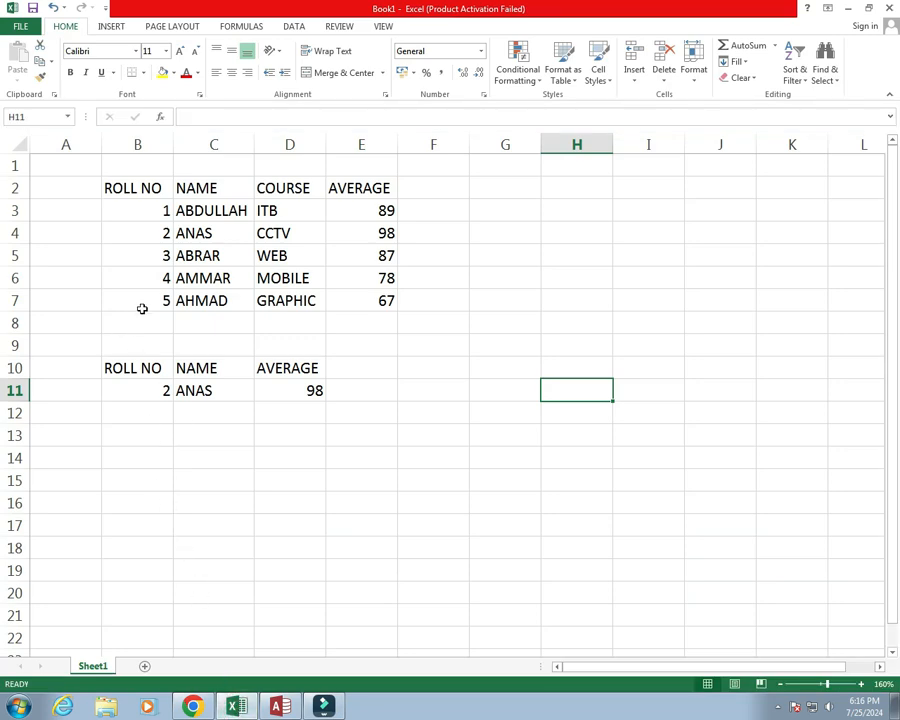
{"action": "left_click", "coordinate": [138, 145]}
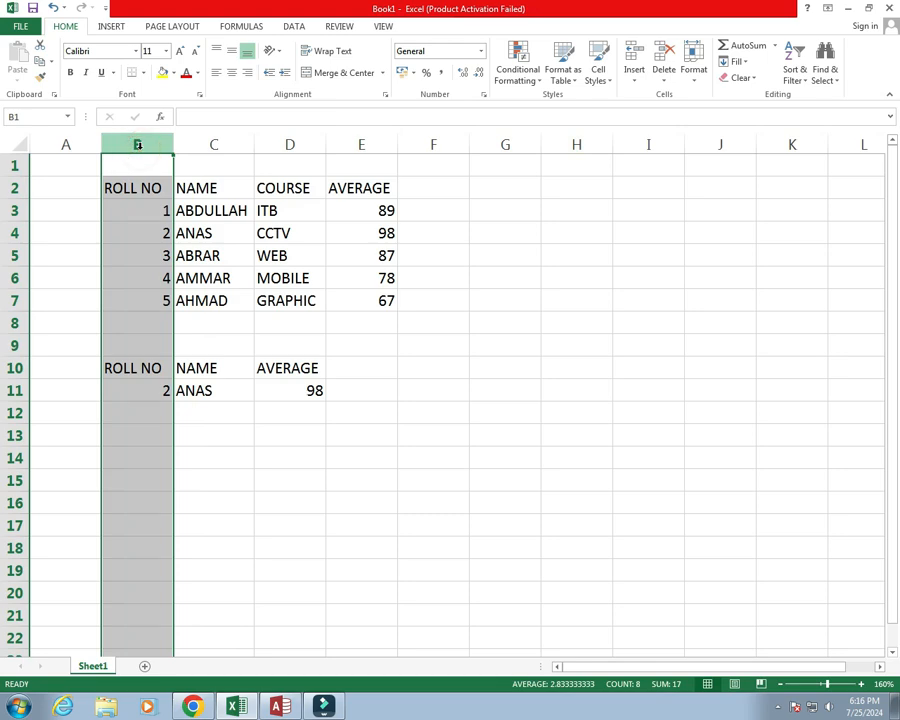
{"action": "left_click", "coordinate": [139, 391]}
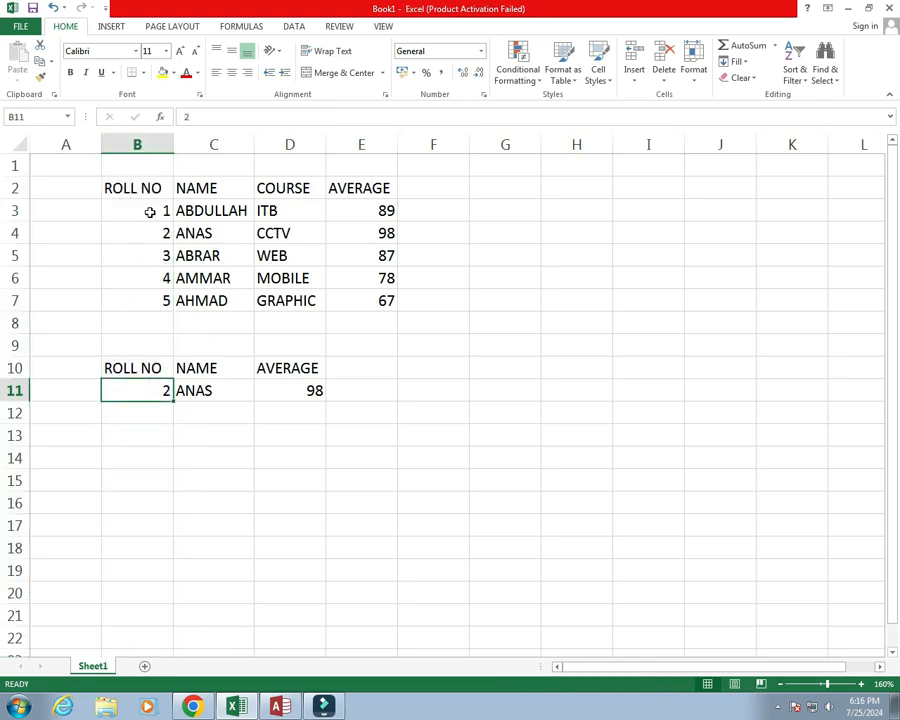
{"action": "left_click", "coordinate": [210, 190]}
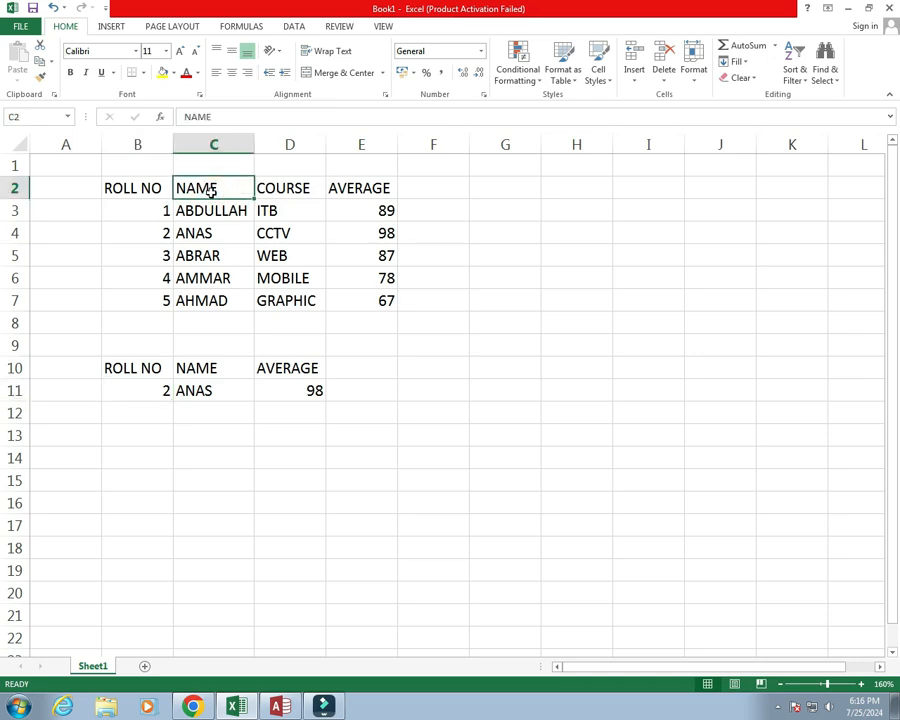
{"action": "left_click", "coordinate": [136, 188]}
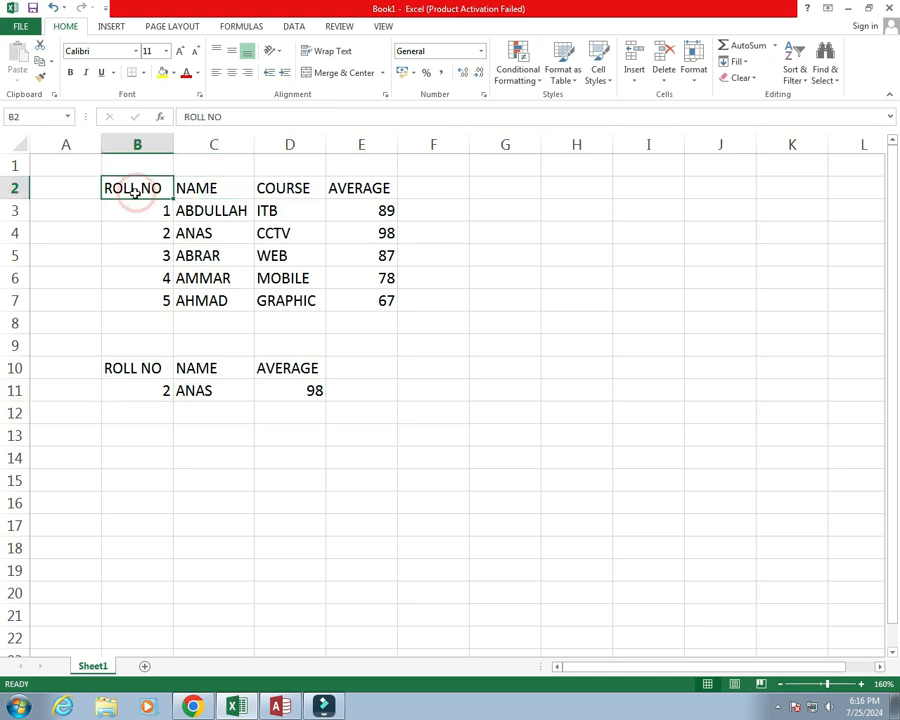